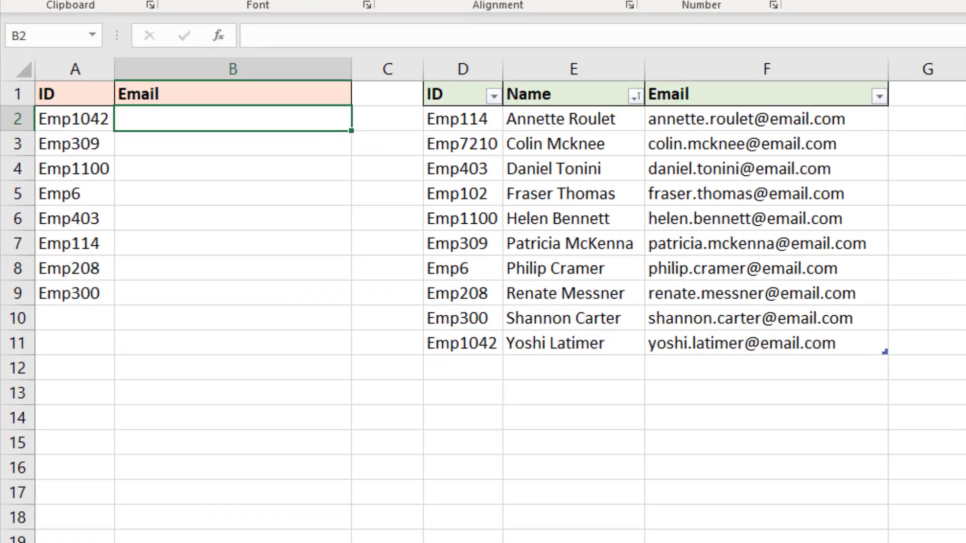
- Enter =XLOOKUP(A2,emails[ID],emails[Email],"") in B2 to return the ID's email or blank
key("F2")
type("=xl")
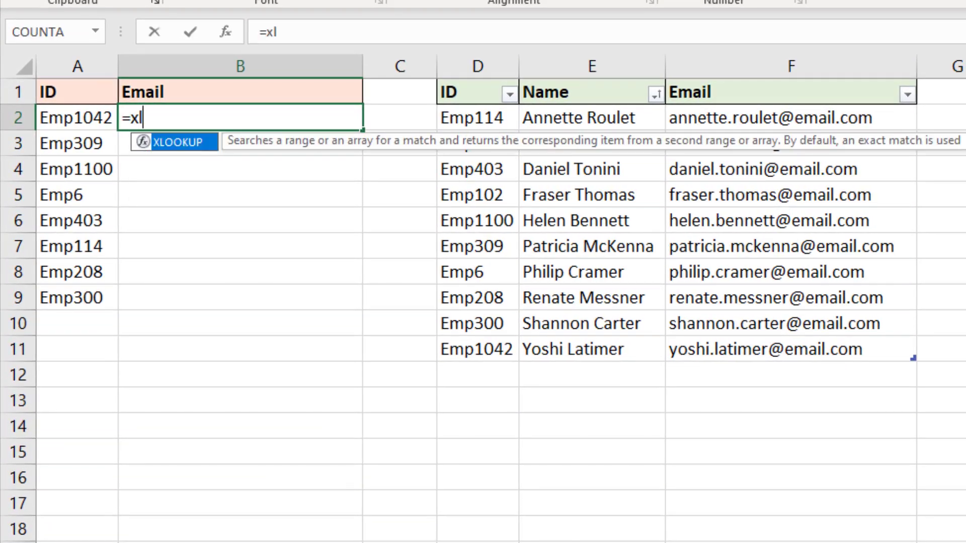
key("Tab")
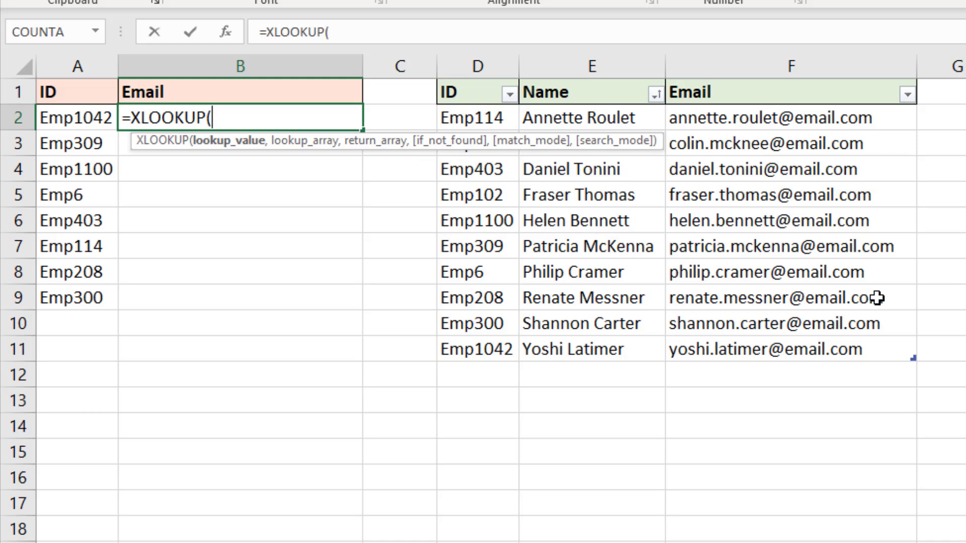
left_click(103, 117)
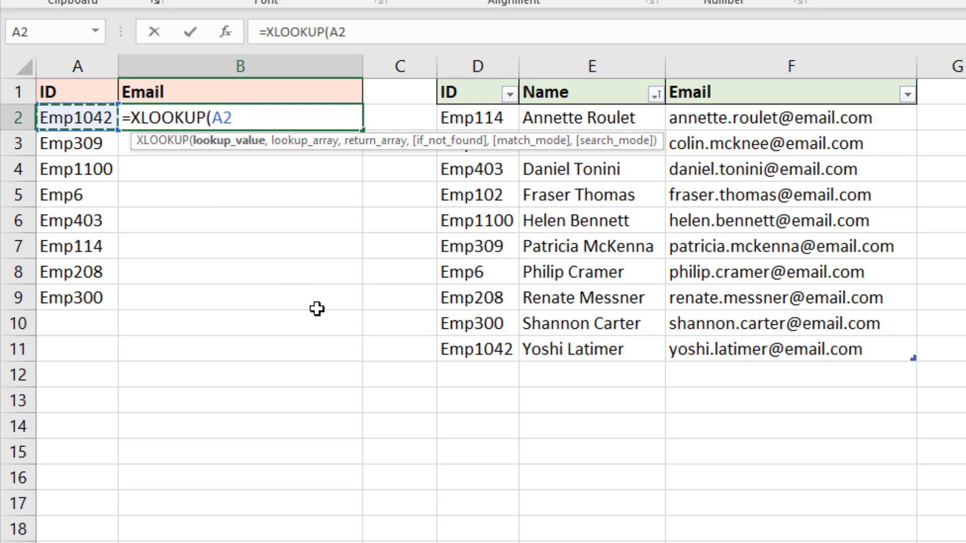
type(",")
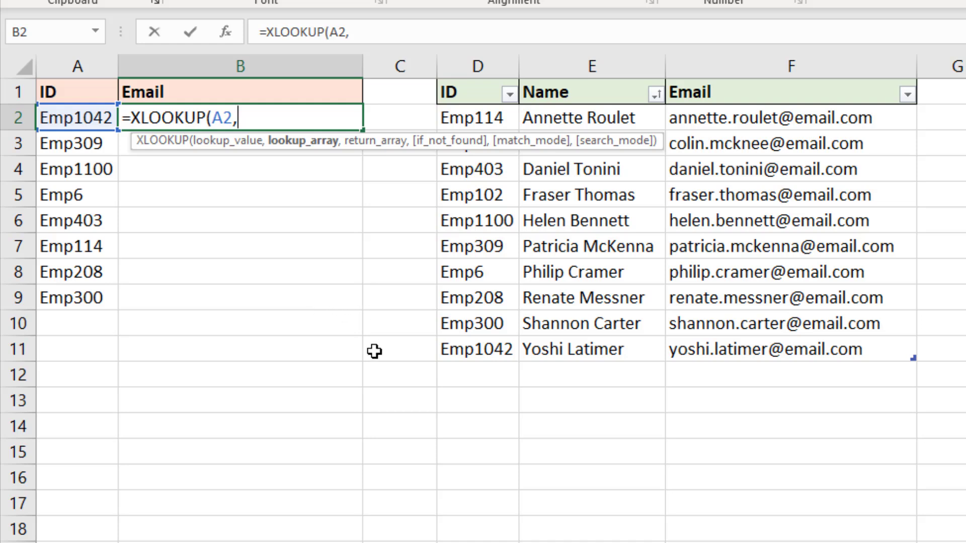
left_click_drag(488, 119, 462, 352)
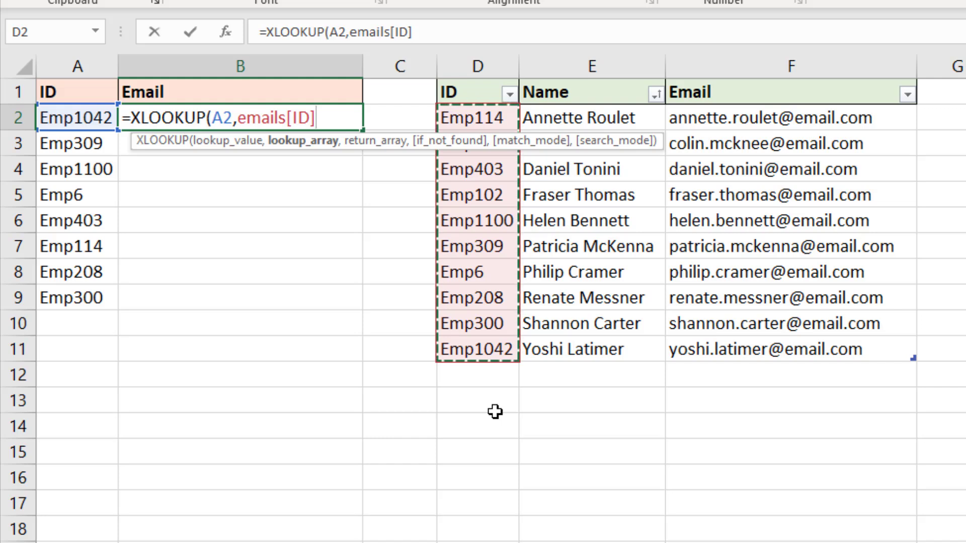
type(",")
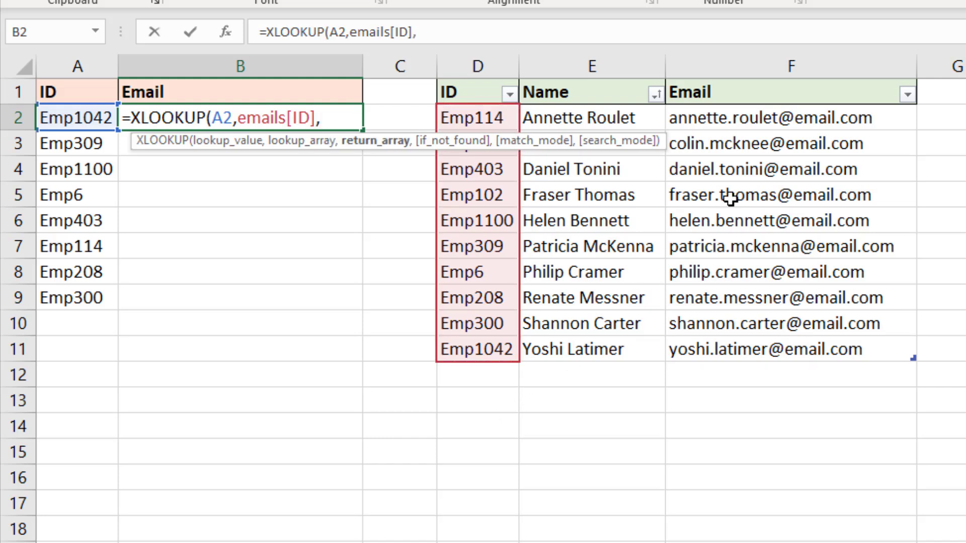
left_click(797, 82)
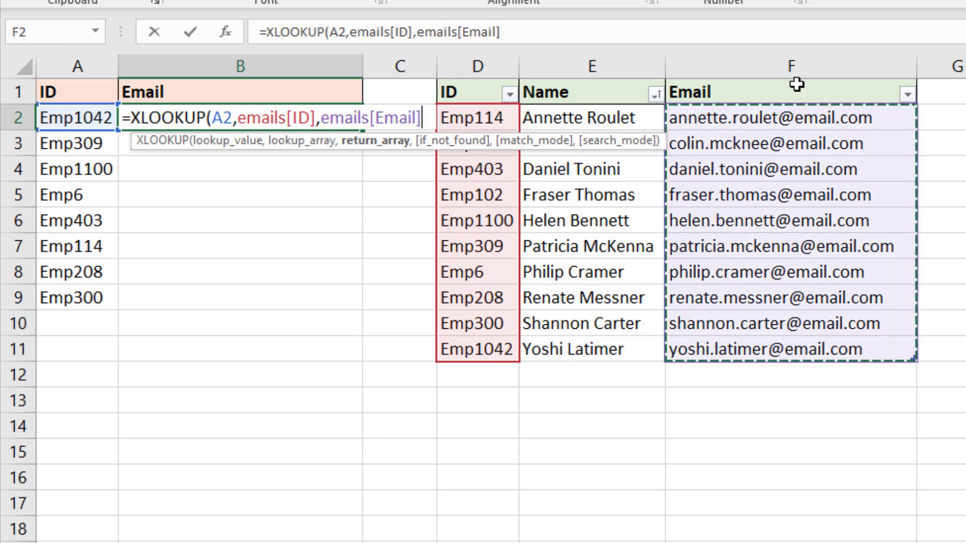
type(",")
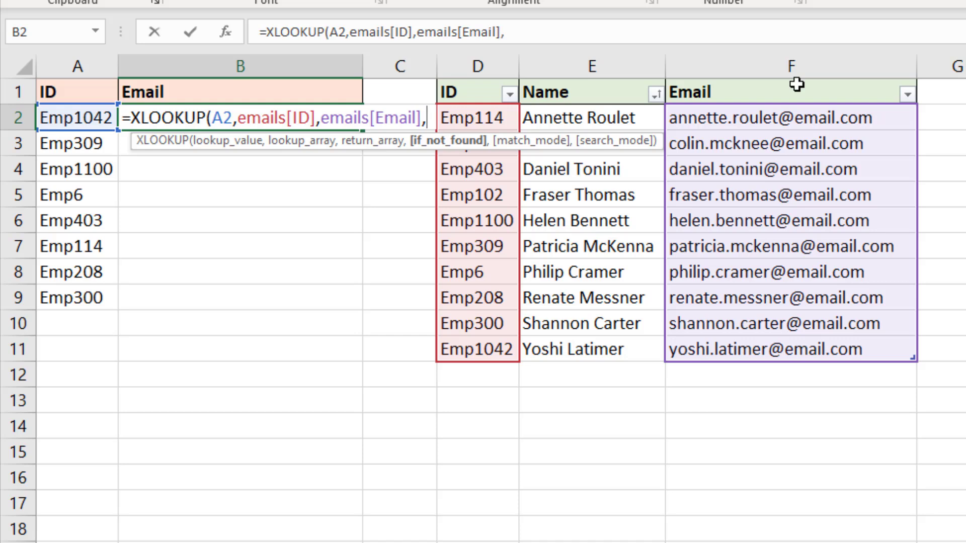
type("\"\"")
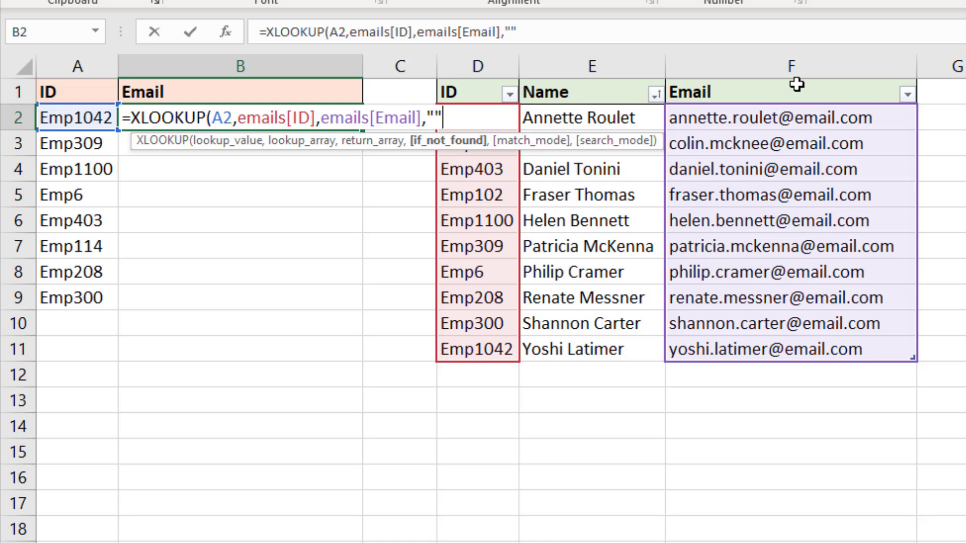
type(")")
key("Return")
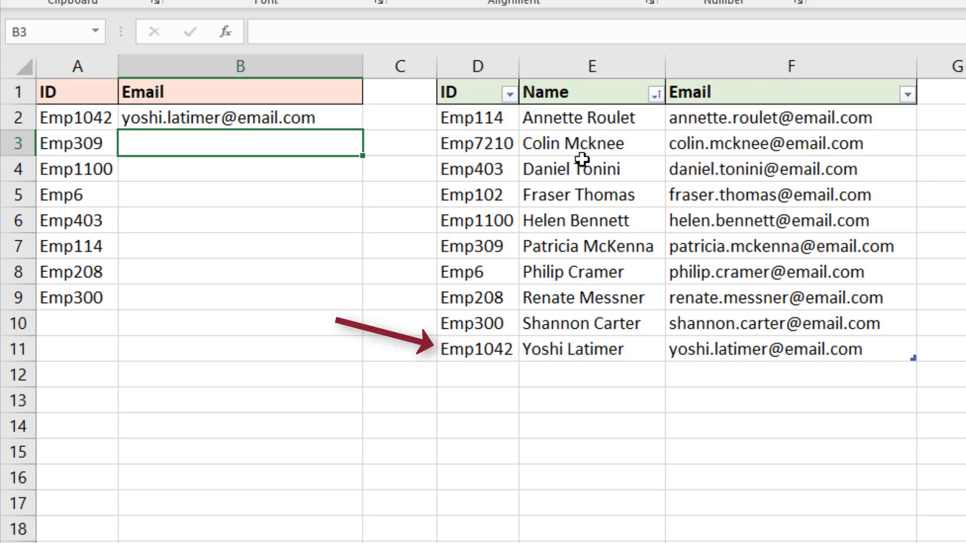
- Fill the B2 email lookup down to B9, then clear B2:B9 and return to B2
left_click(354, 121)
left_click_drag(364, 131, 355, 311)
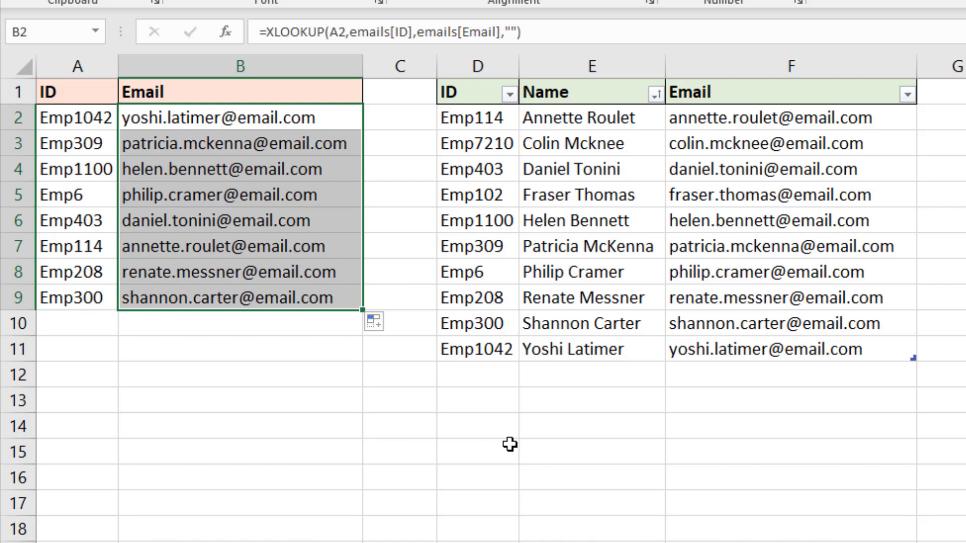
key("Delete")
left_click(311, 118)
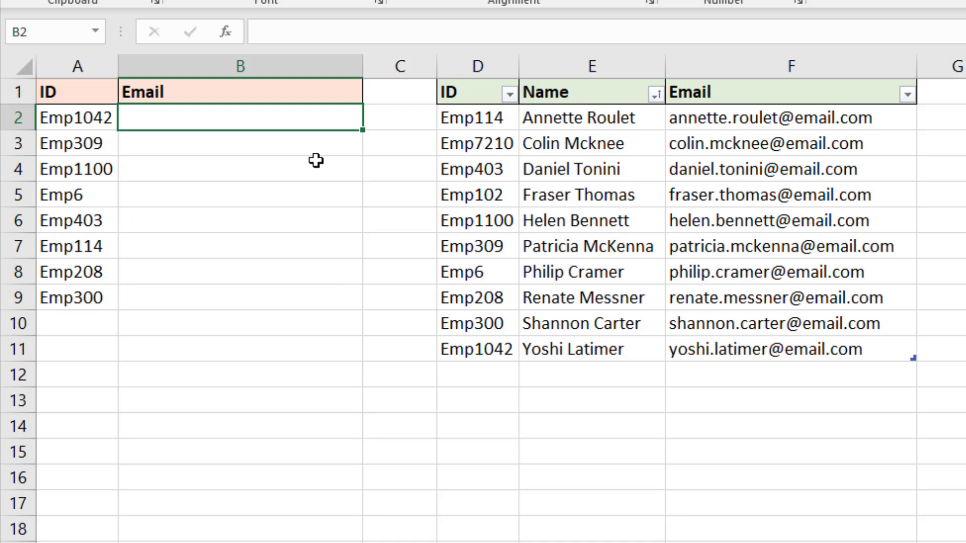
- Enter the spilling =XLOOKUP(A2:A9,emails[ID],emails[Email],"") in B2 for all eight IDs
type("=xl")
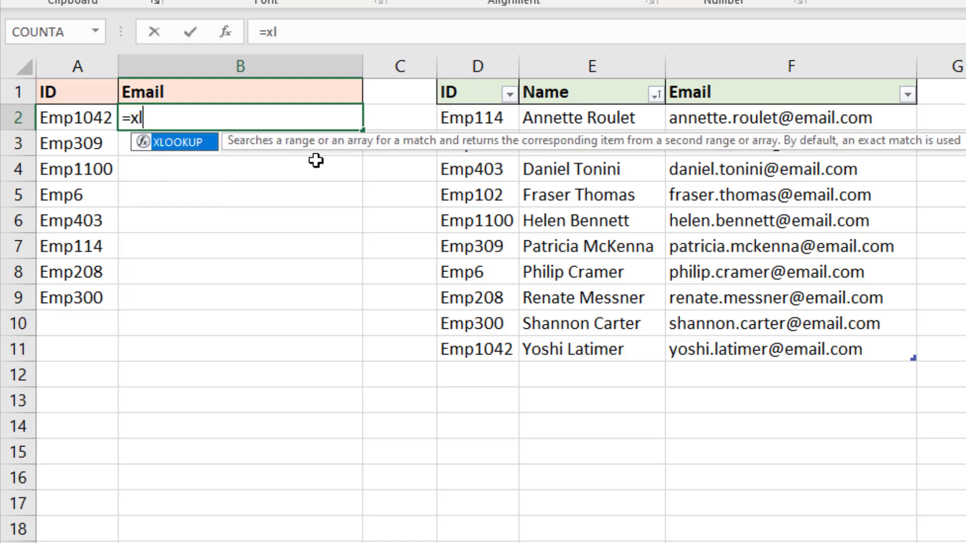
key("Tab")
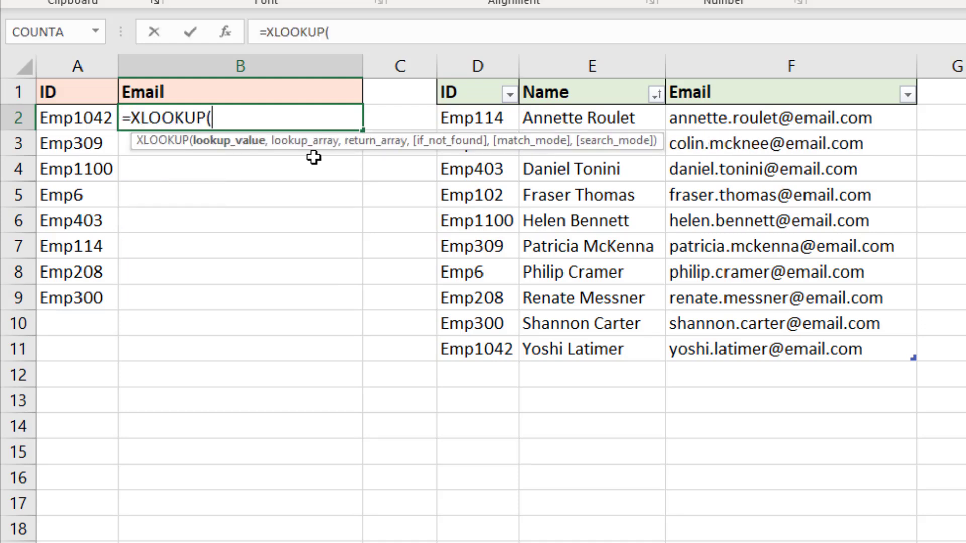
left_click_drag(101, 119, 97, 287)
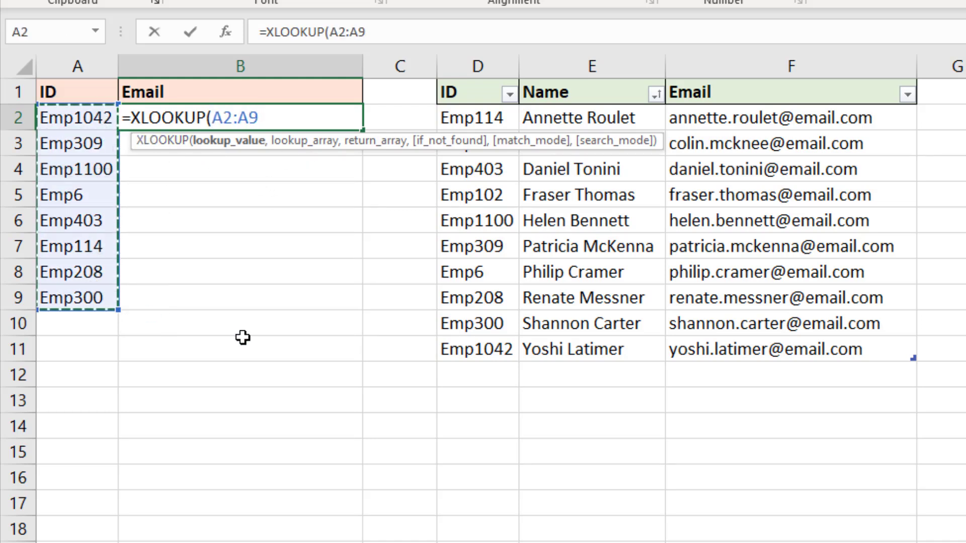
type(",")
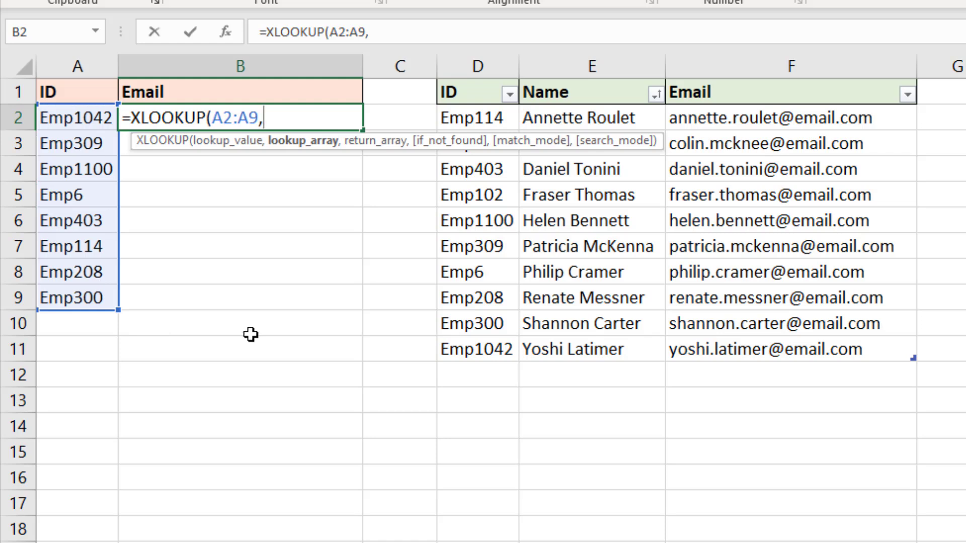
left_click(481, 84)
type(",")
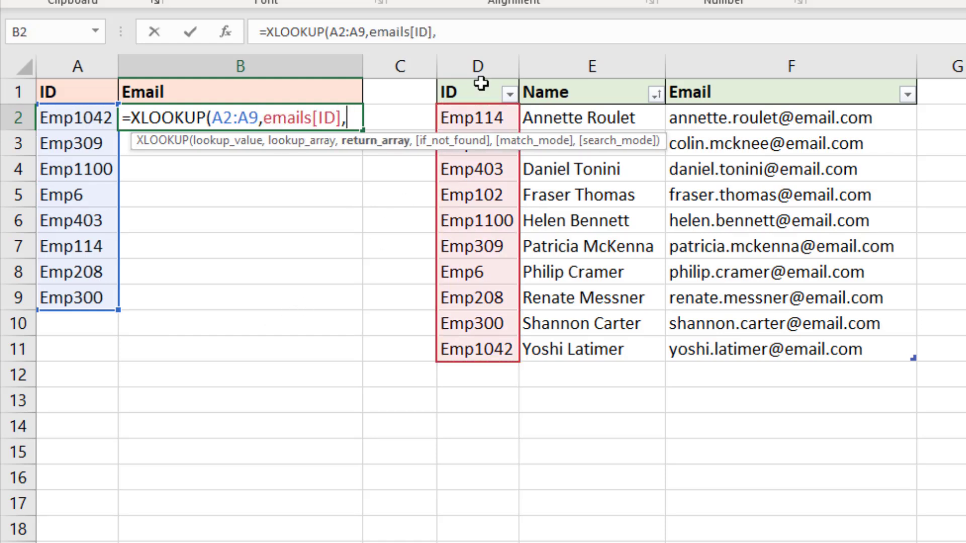
left_click(784, 80)
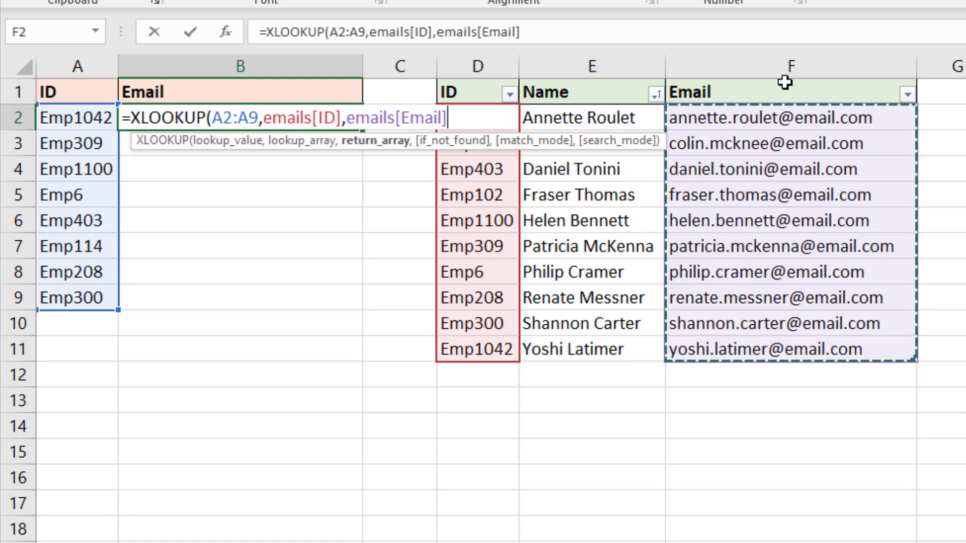
type(",\"\")")
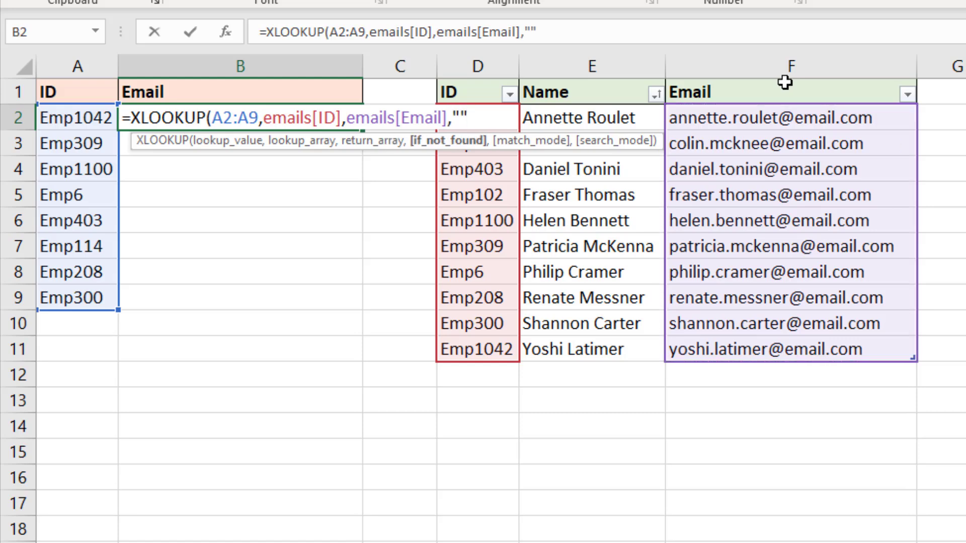
key("Return")
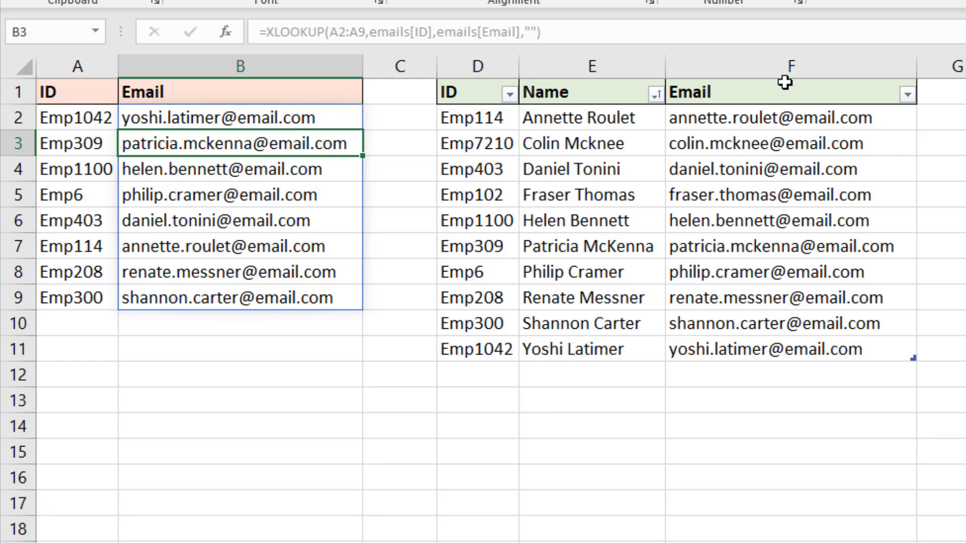
left_click(76, 323)
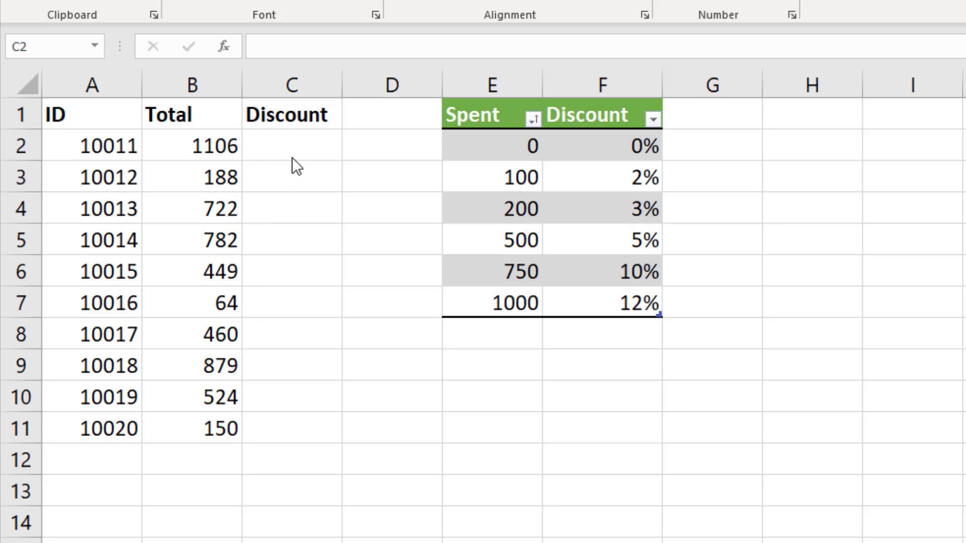
- In C2, start =XLOOKUP(B2:B11,discounts[Spent],discounts[Discount],0%, with 0% as the fallback
left_click(307, 153)
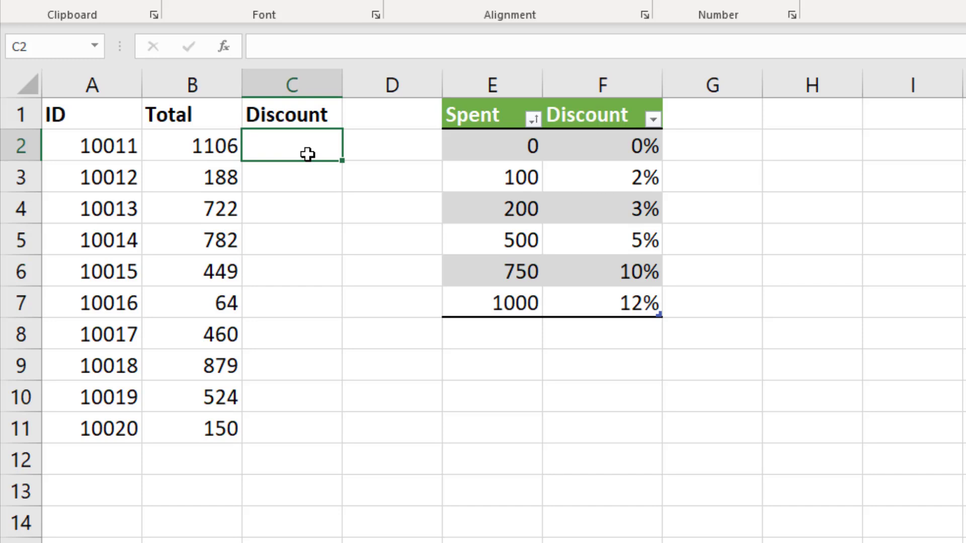
type("=xl")
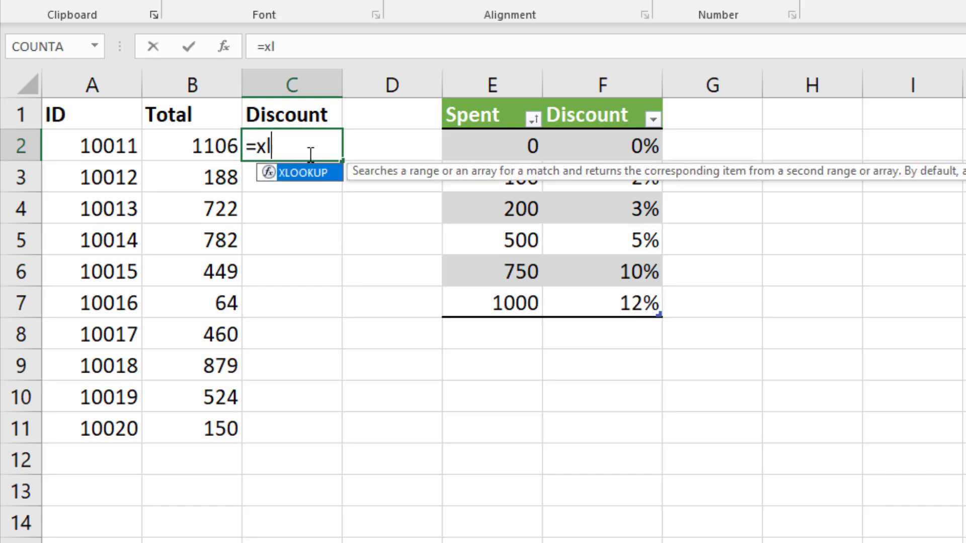
key("Tab")
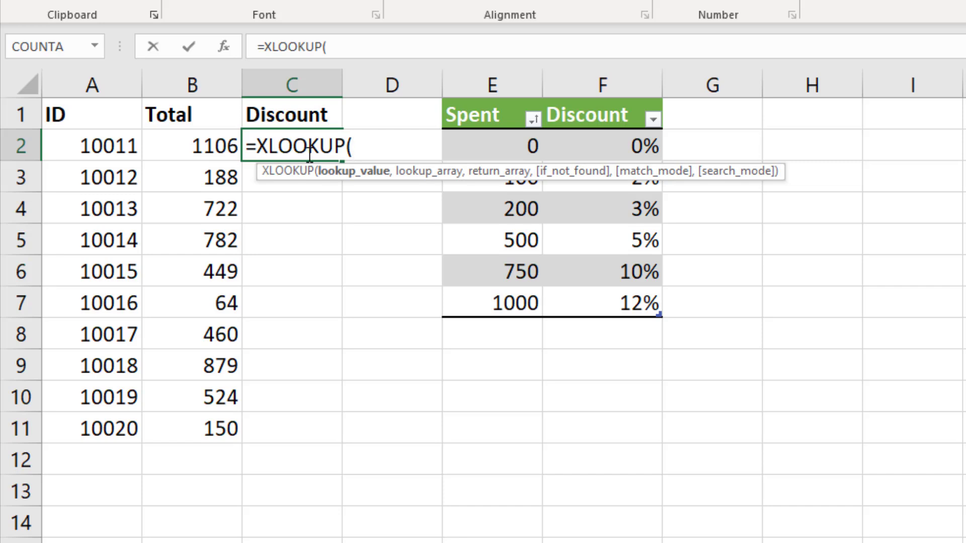
left_click_drag(215, 146, 217, 429)
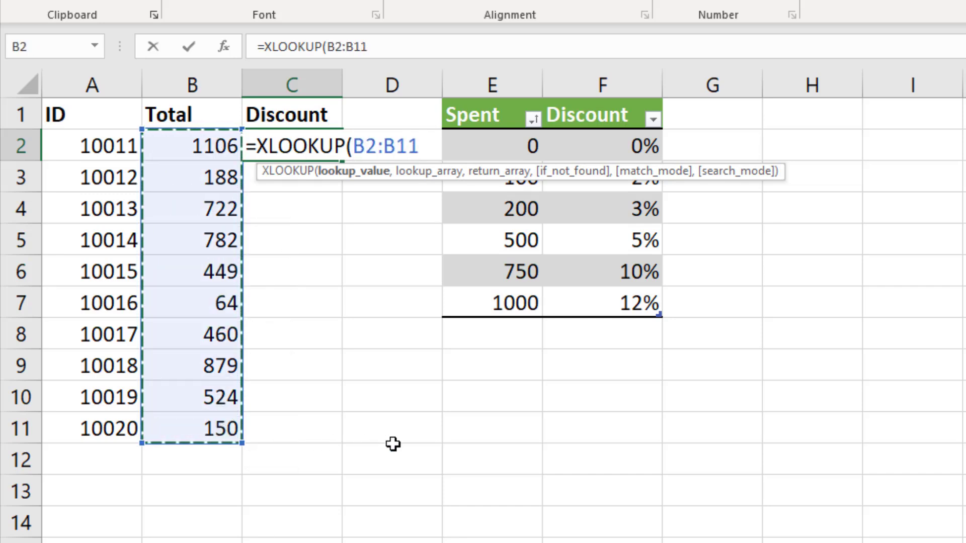
type(",")
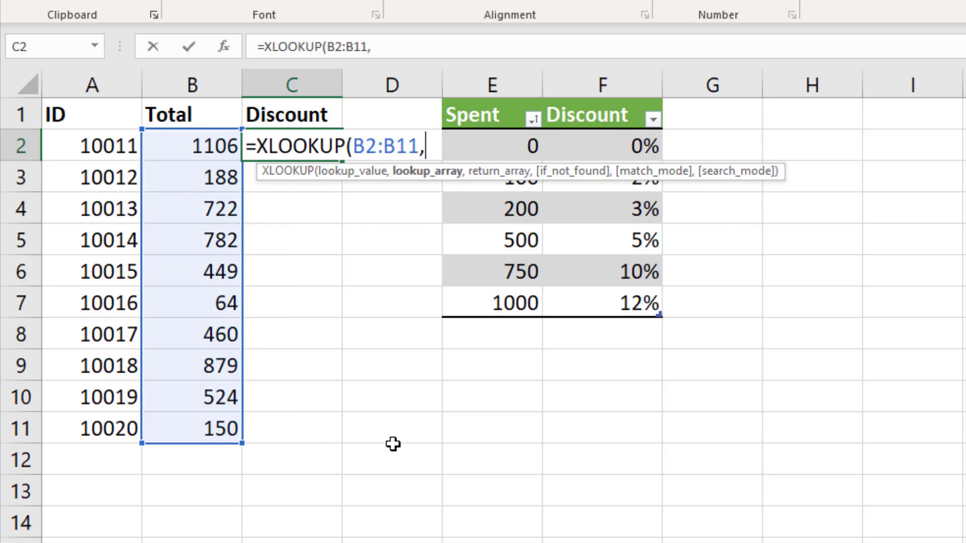
left_click(507, 101)
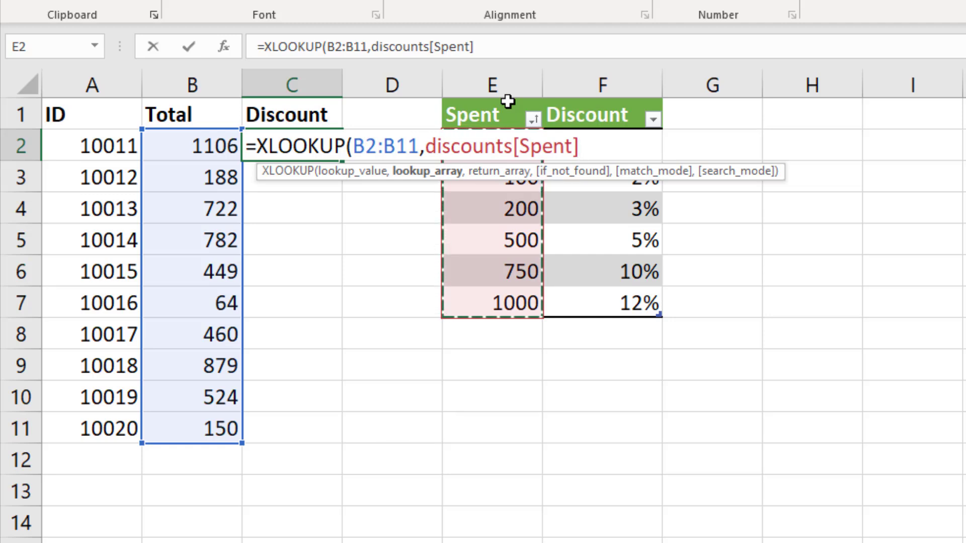
type(",")
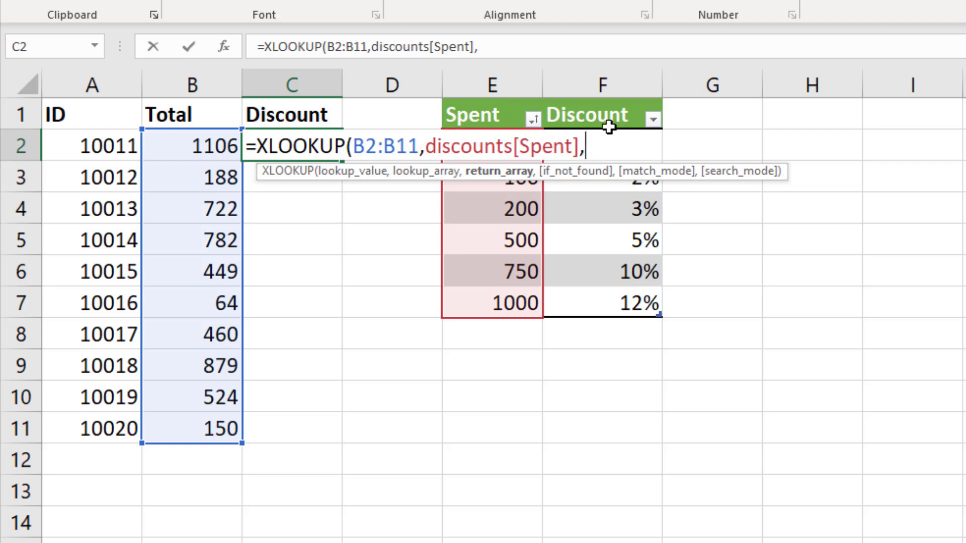
left_click(613, 101)
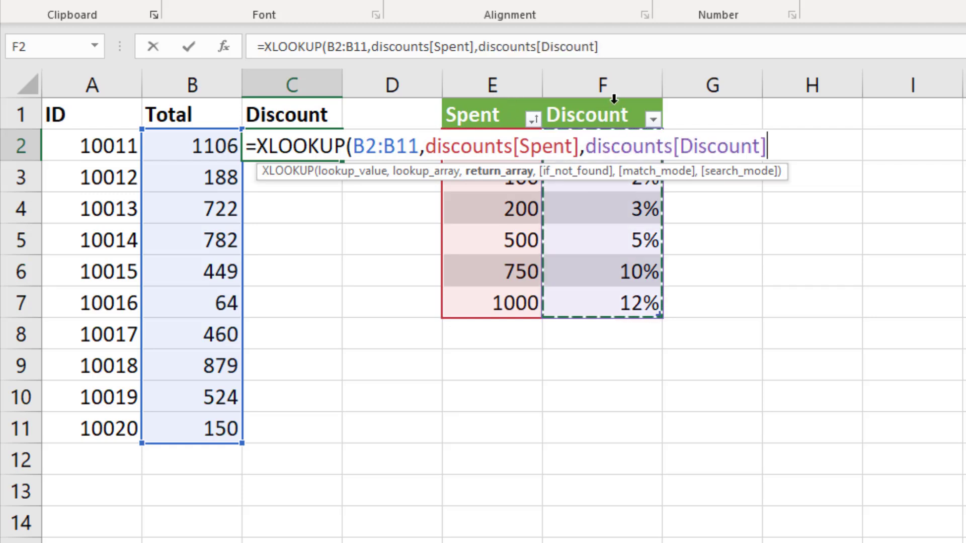
type(",")
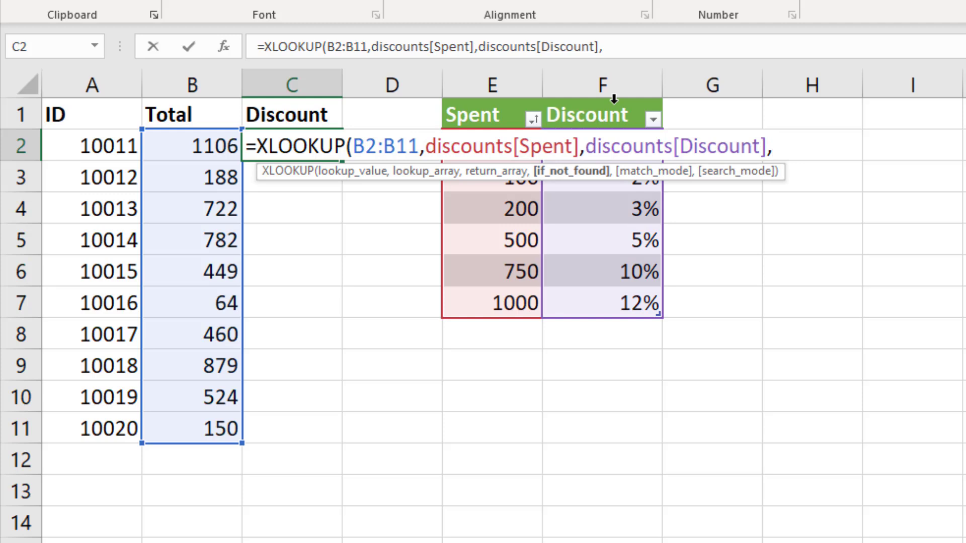
type("0%")
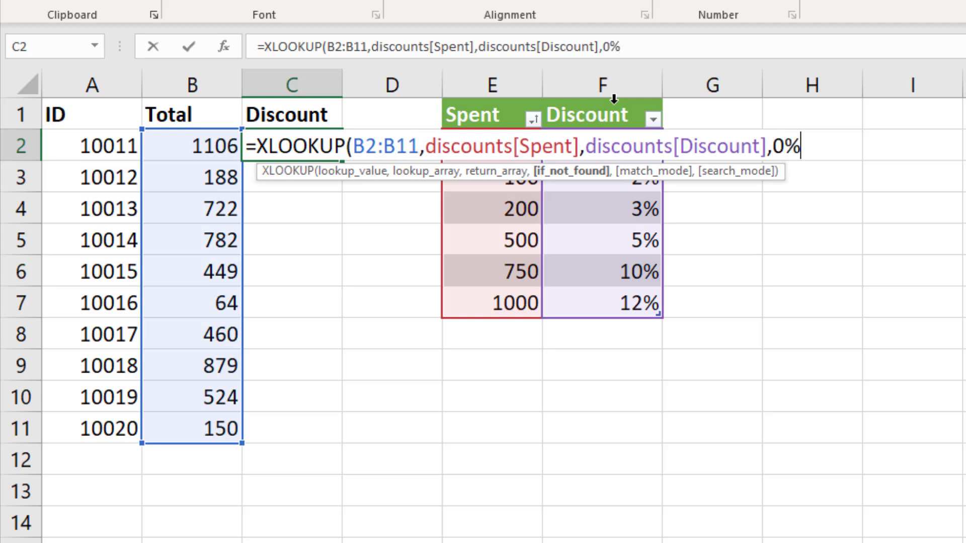
type(",")
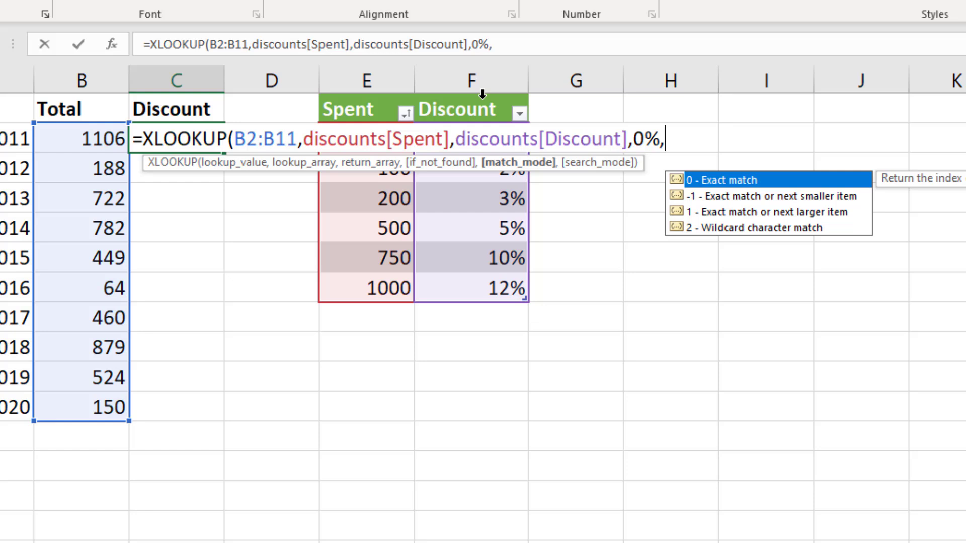
- Finish the discount formula with -1 match mode (exact or next smaller), spilling discounts down C2:C11
double_click(763, 196)
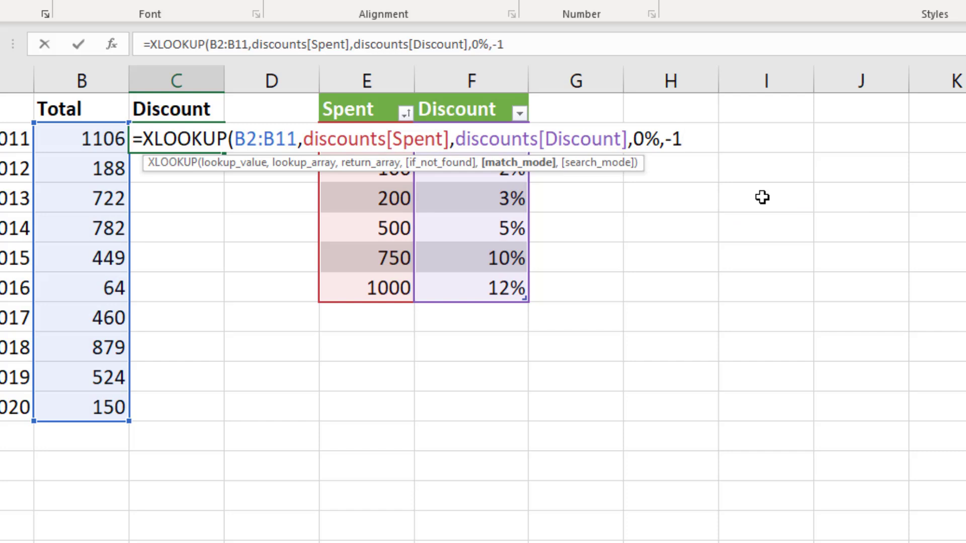
type(")")
key("Return")
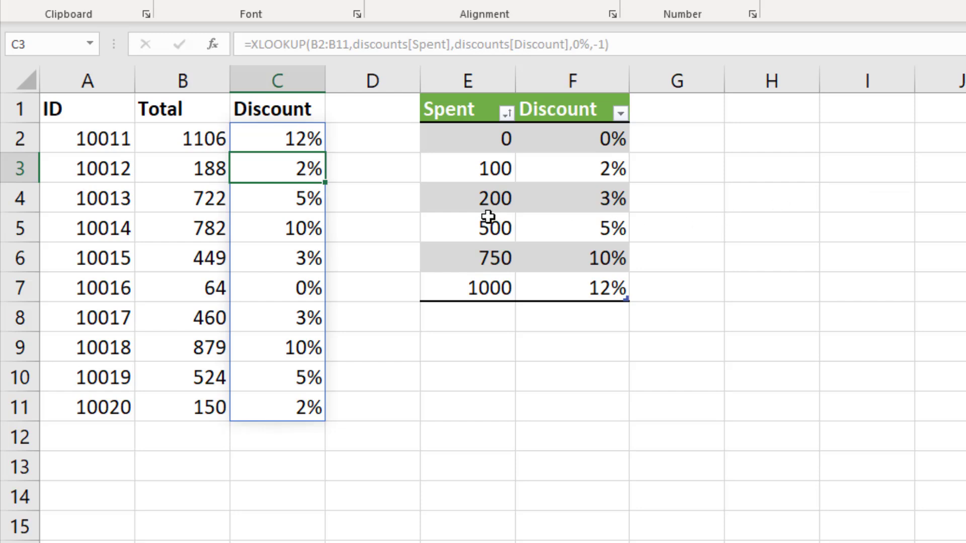
- Select the 200 / 3% and 1000 / 12% rows of the discounts table to reorder them
left_click_drag(472, 201, 538, 265)
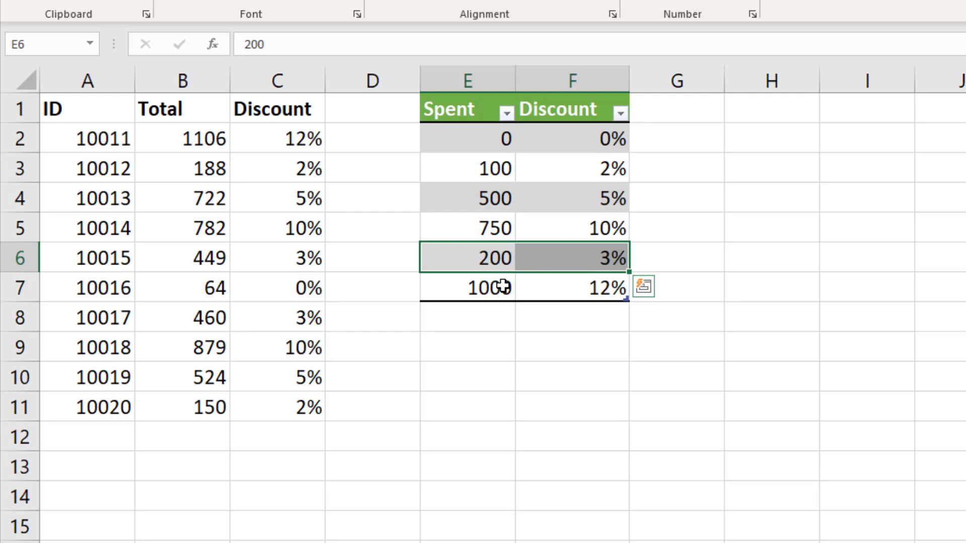
left_click_drag(500, 282, 572, 182)
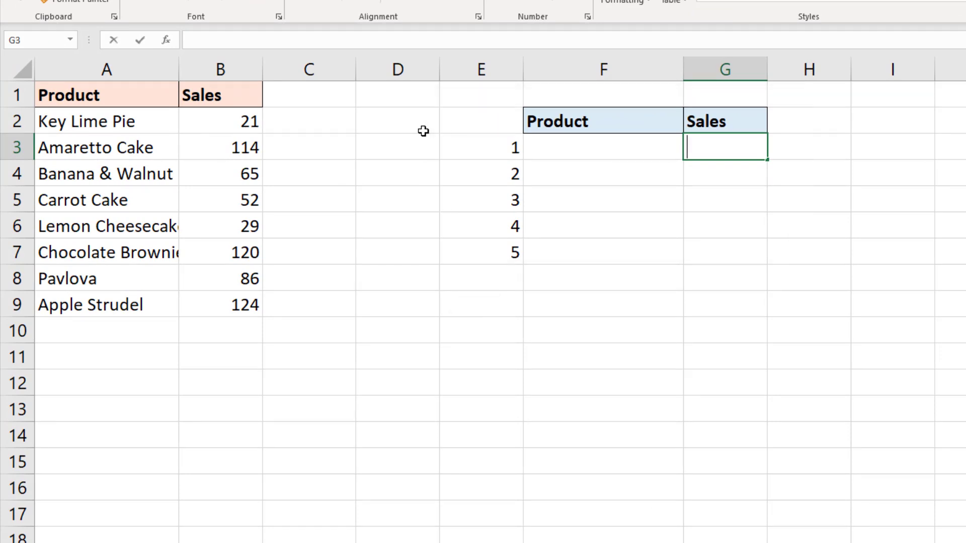
- Enter =LARGE(B2:B9,E3:E7) in G3 to spill the top sales 124, 120, 114, 86, 65
type("=large")
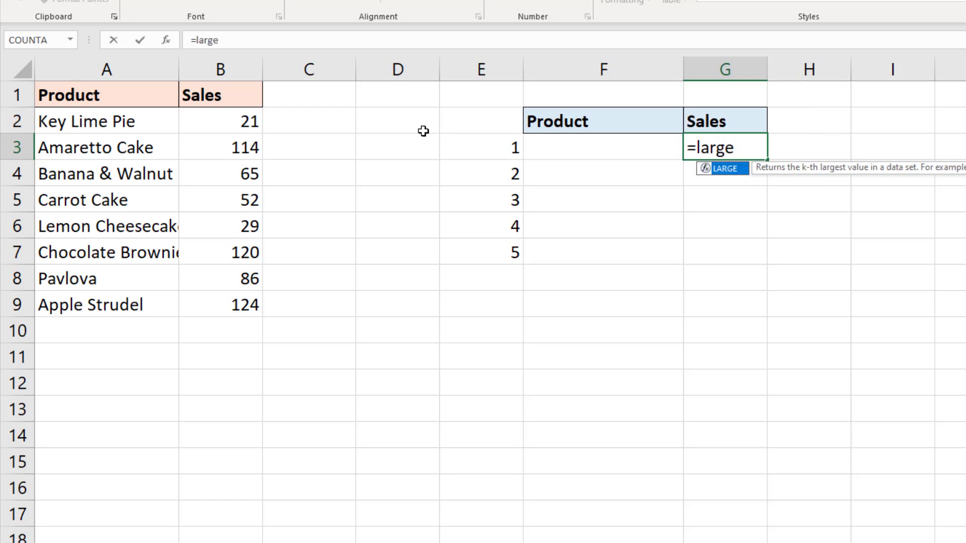
type("(")
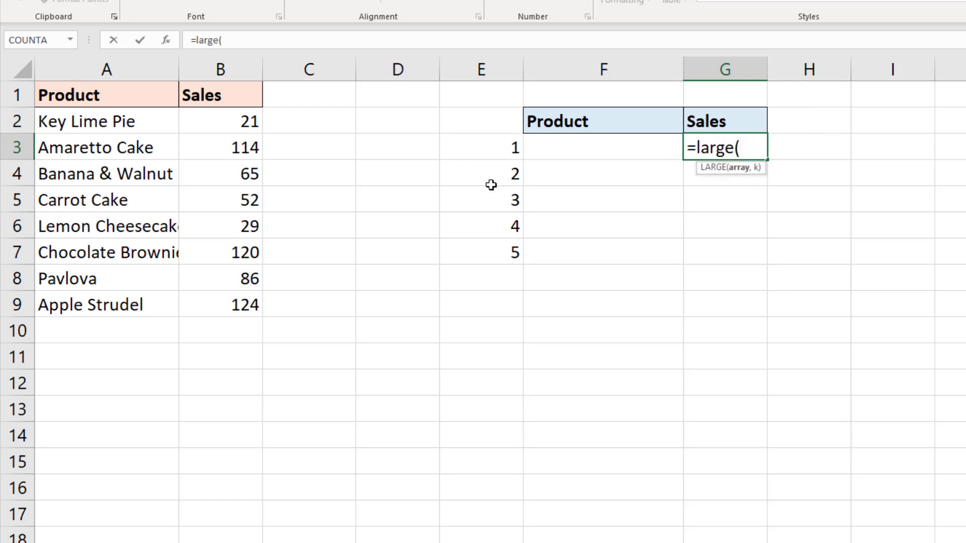
left_click_drag(254, 125, 242, 308)
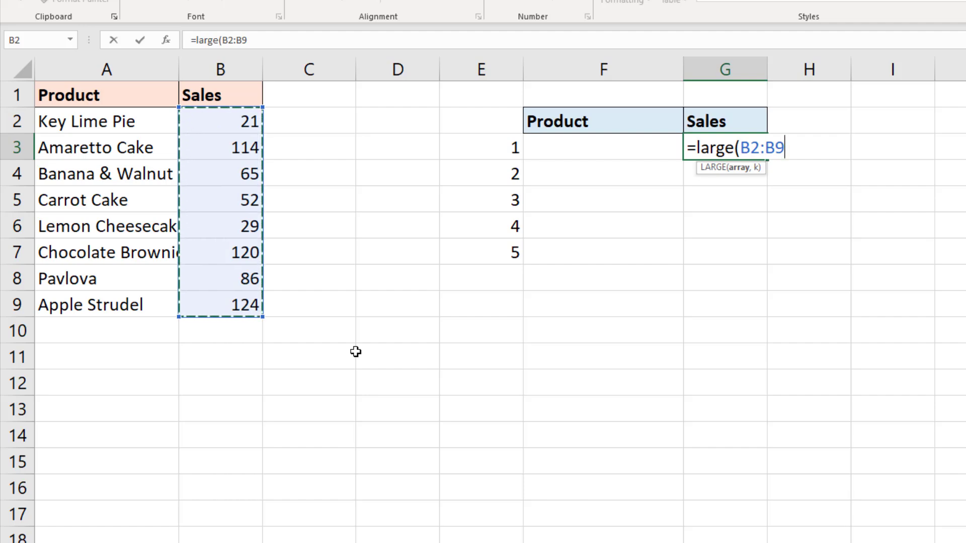
type(",")
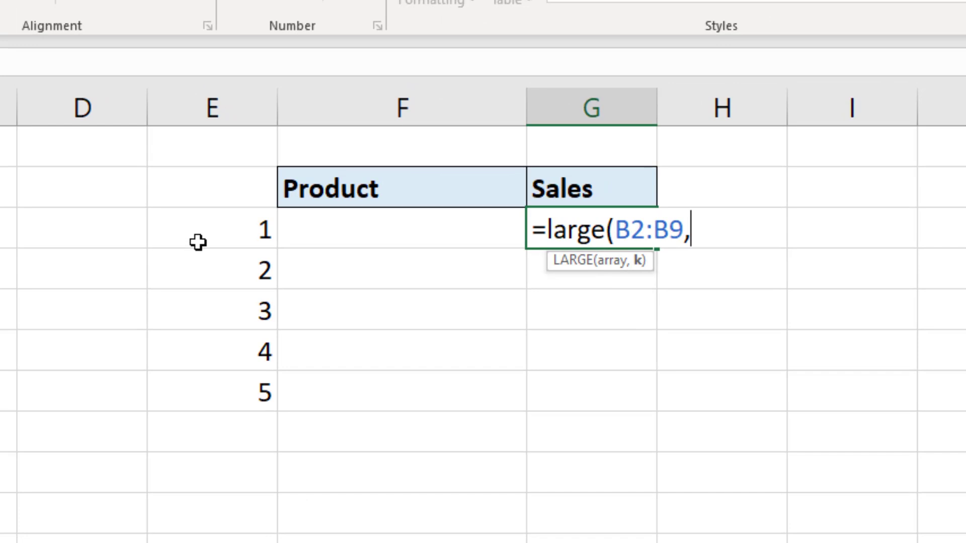
left_click_drag(205, 231, 207, 383)
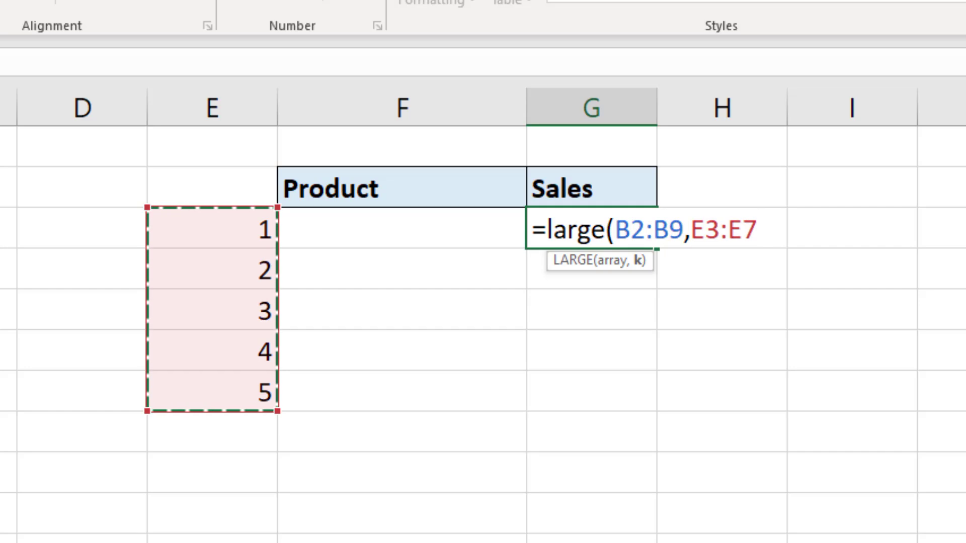
type(")")
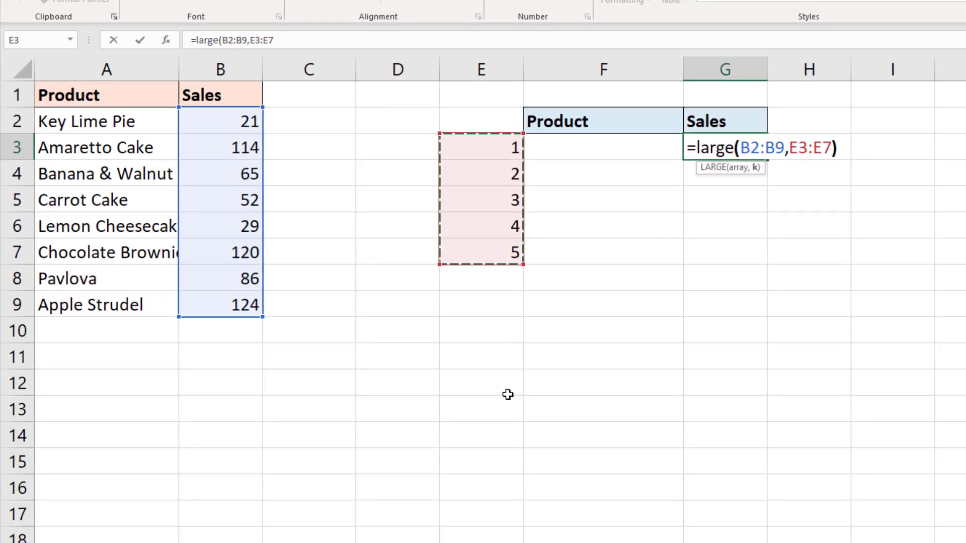
key("Return")
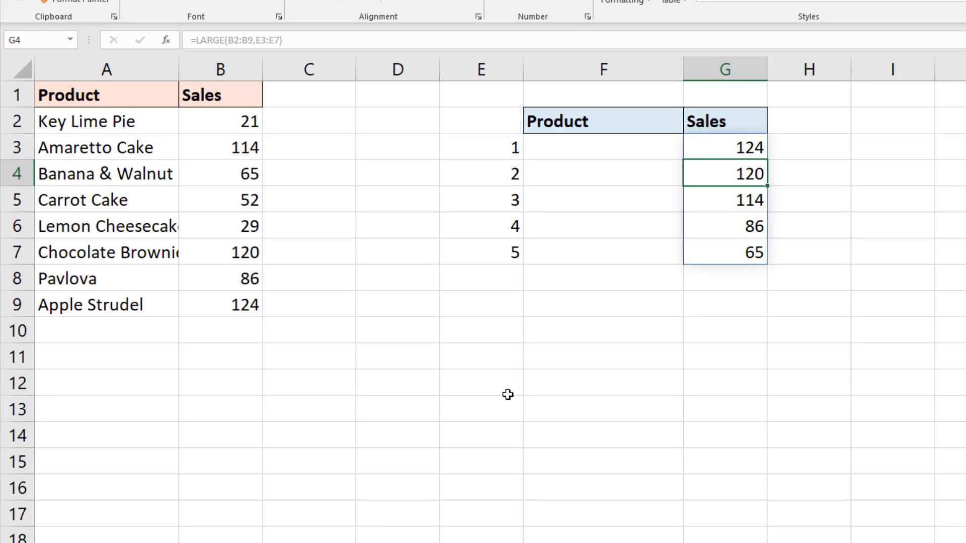
- Enter =XLOOKUP(G3#,B2:B9,A2:A9) in F3 to spill the top-five product names
left_click(603, 151)
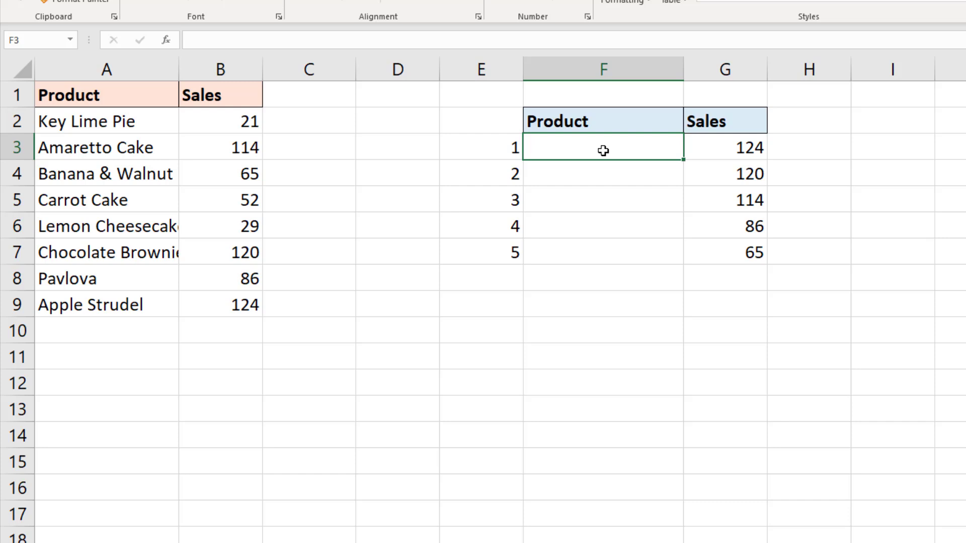
type("=xl")
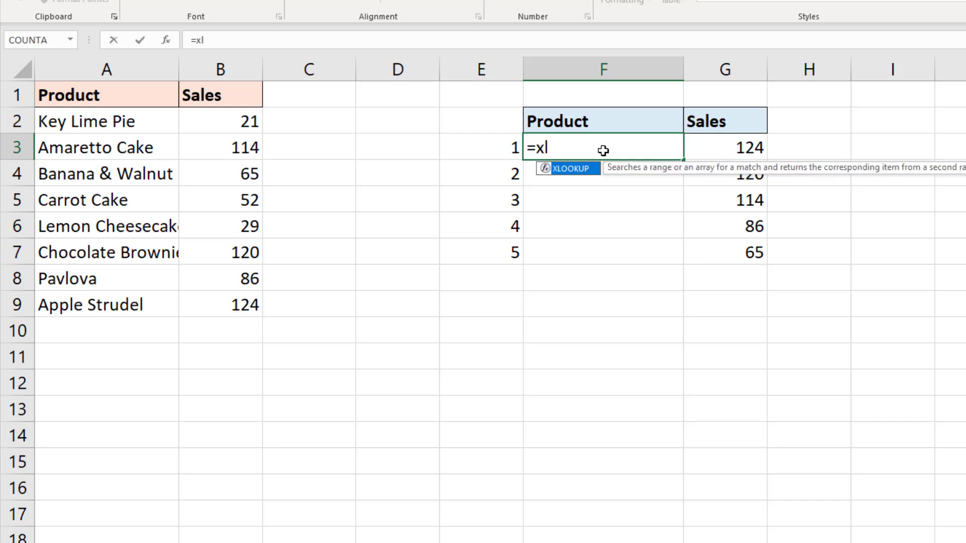
key("Tab")
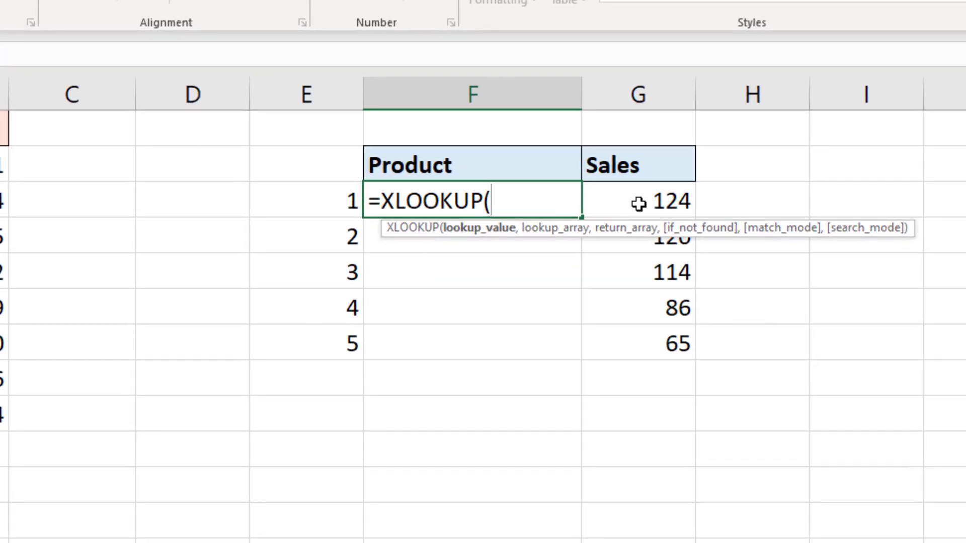
left_click(639, 203)
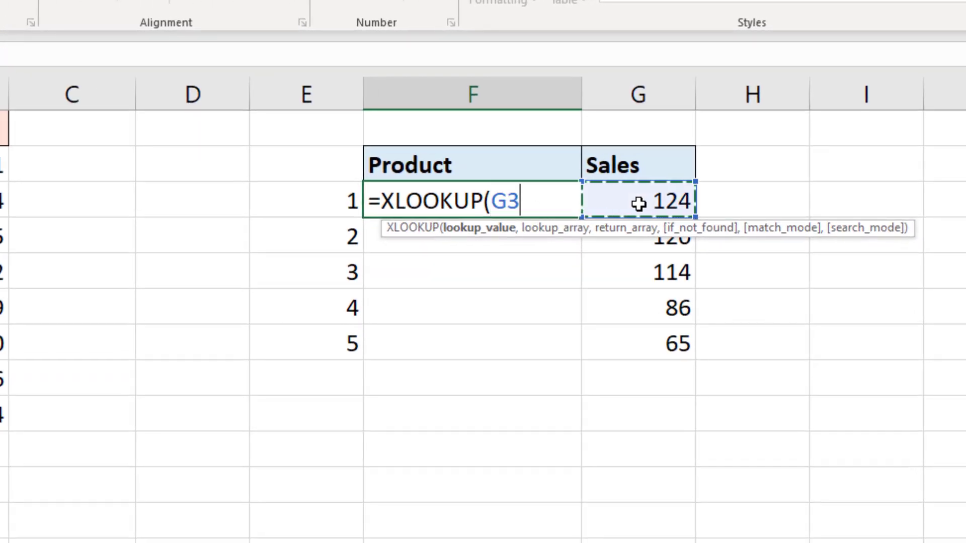
left_click_drag(639, 203, 620, 334)
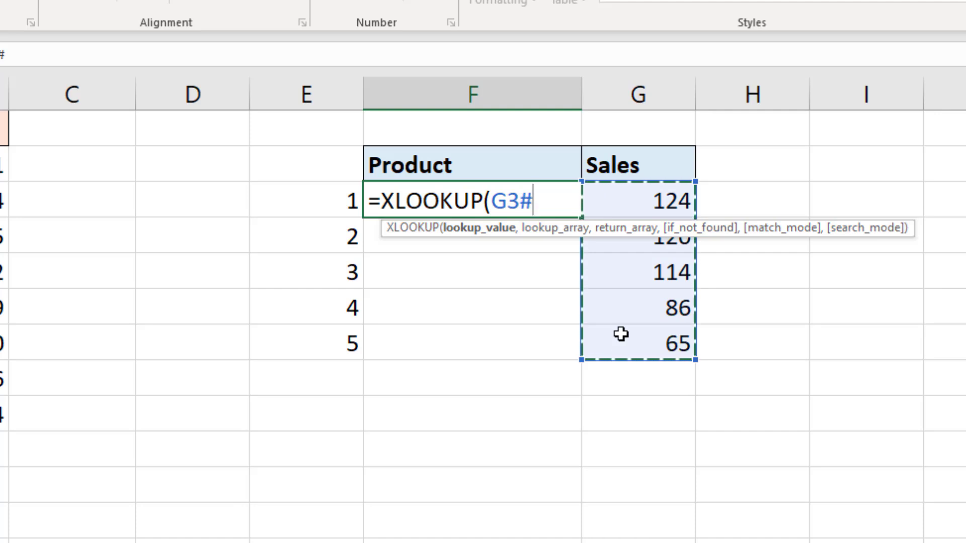
type(",")
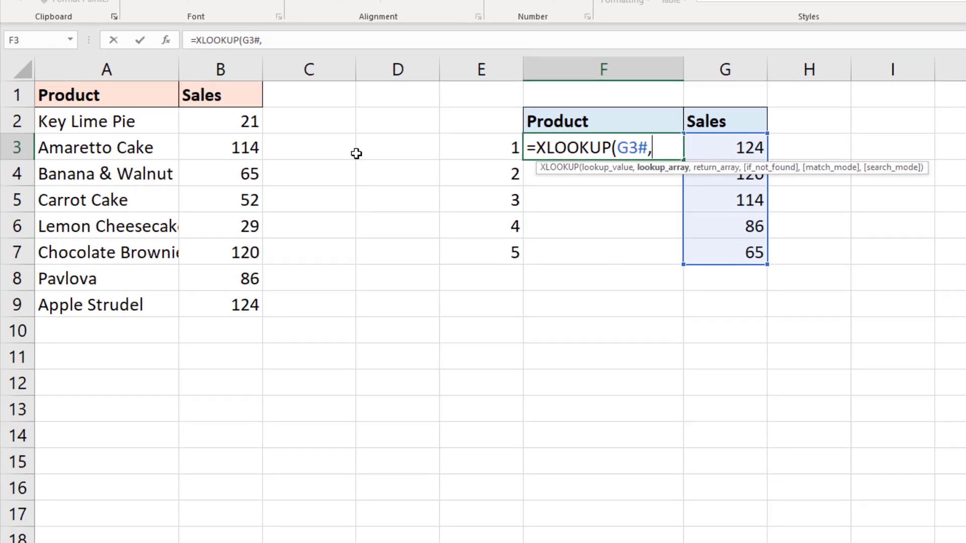
left_click_drag(198, 116, 208, 305)
type(",")
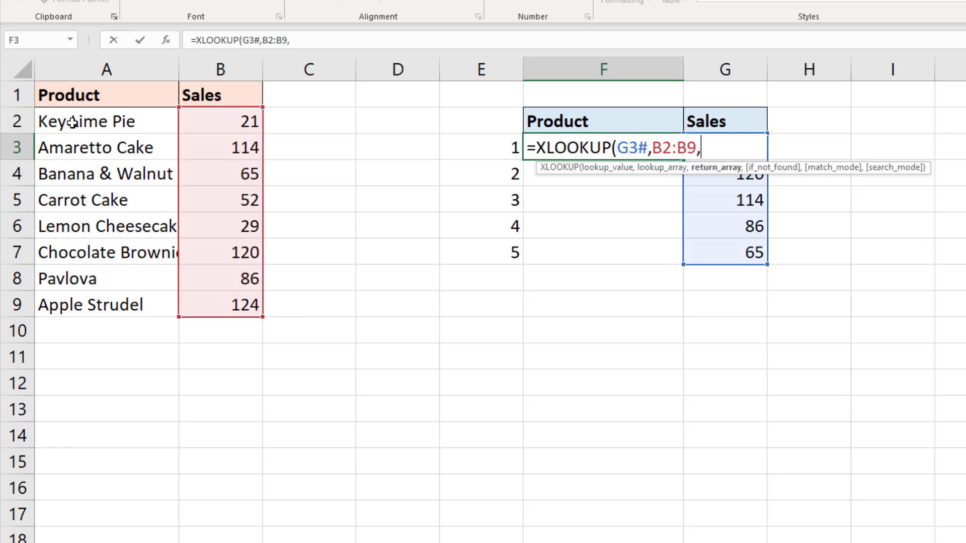
left_click_drag(72, 133, 86, 308)
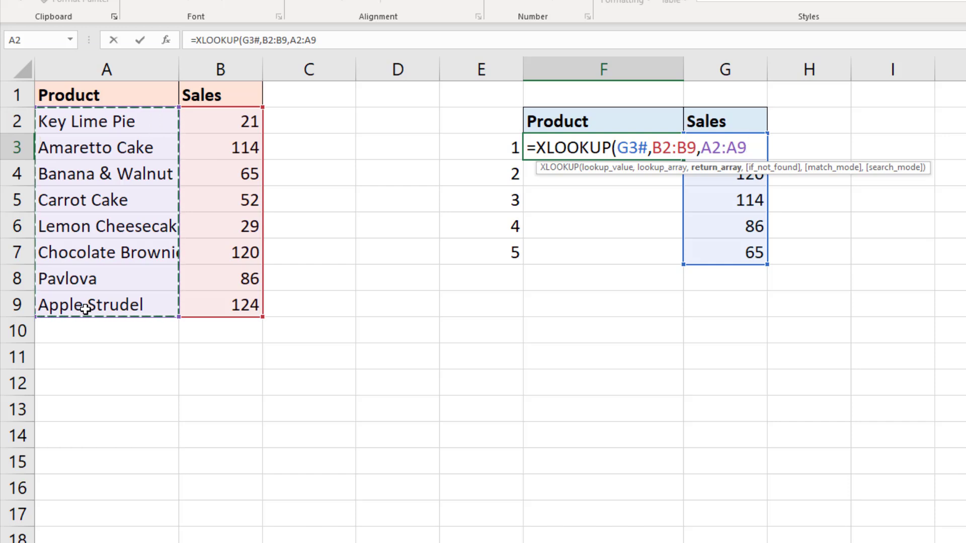
type(")")
key("ctrl+Return")
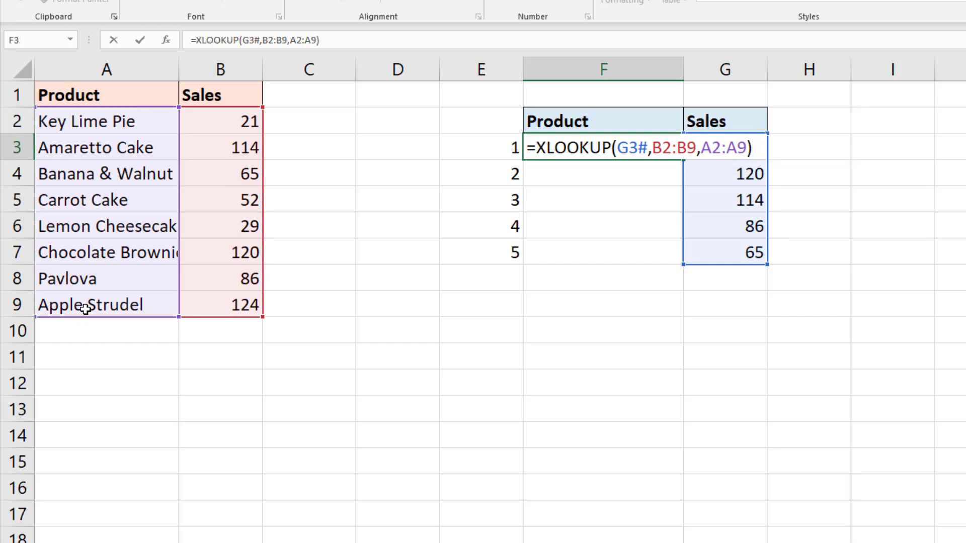
key("Return")
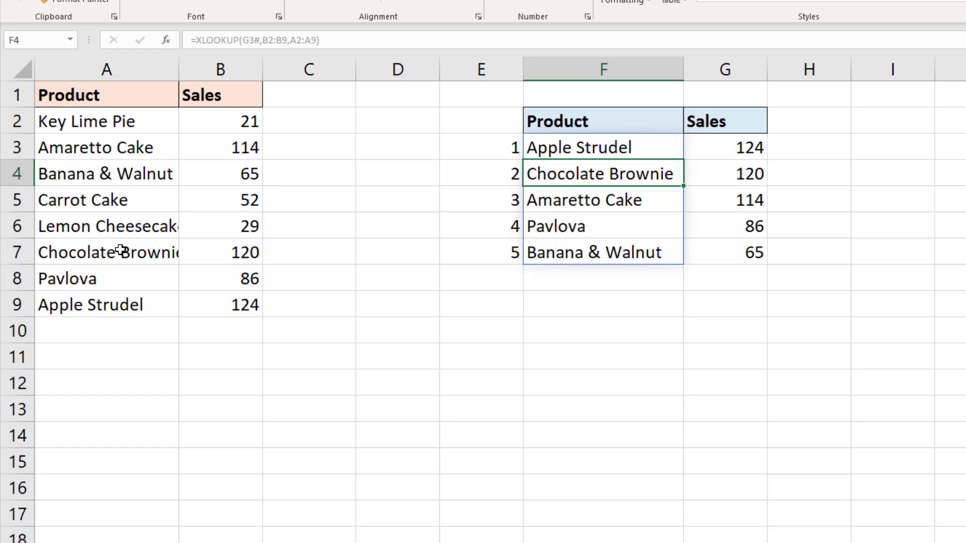
- Change Carrot Cake's sales in B5 from 52 to 126
left_click(225, 197)
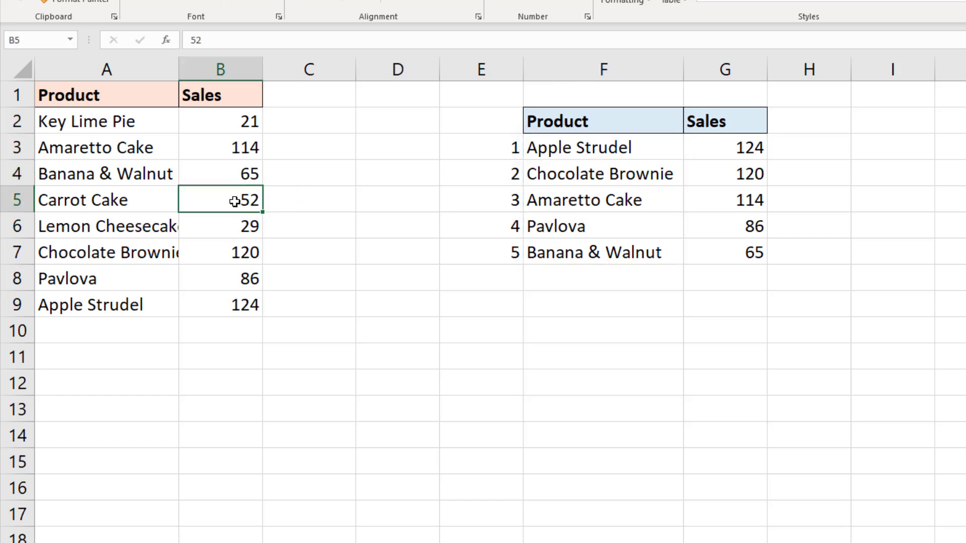
double_click(234, 201)
double_click(249, 200)
type("126")
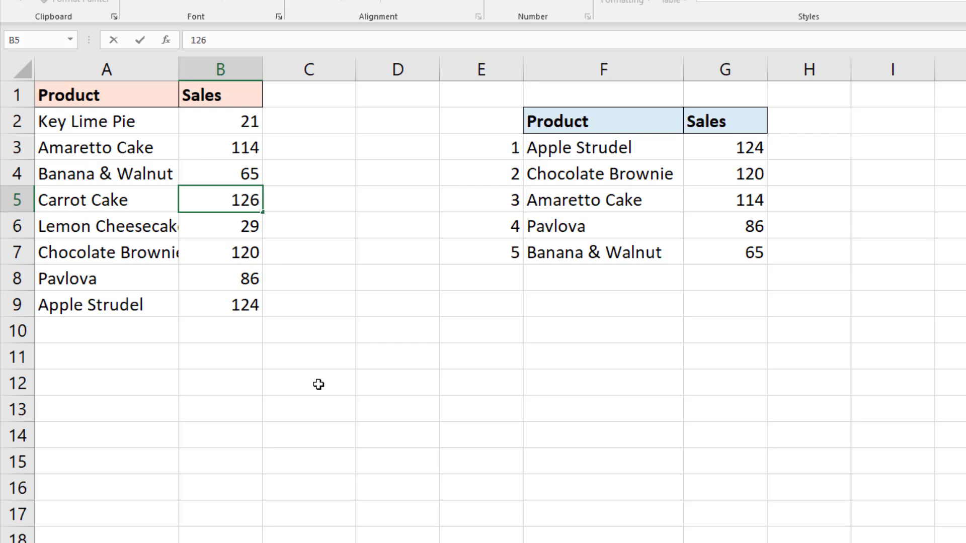
key("Return")
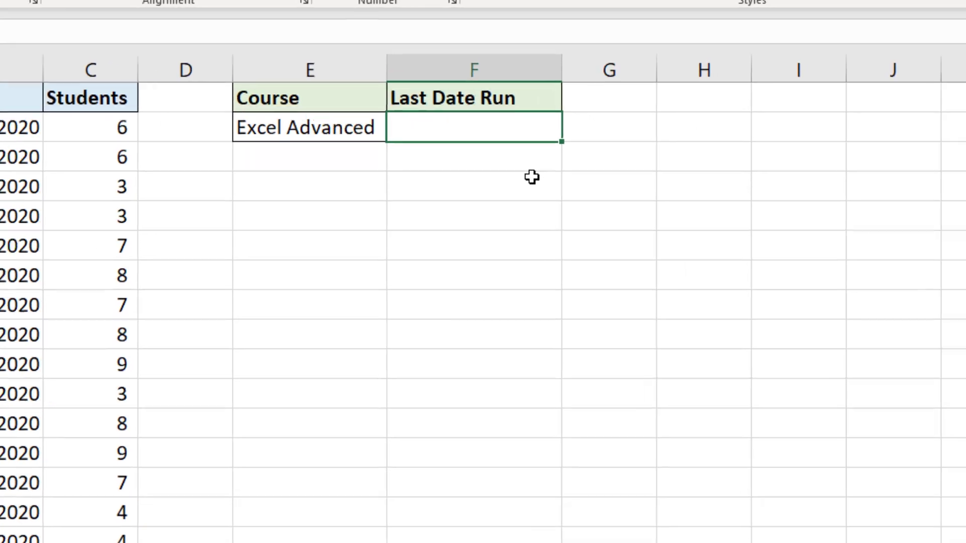
- Type =XLOOKUP(E2,courses[Course],courses[Date],"",, in F2, stopping at the search_mode argument
type("=xk")
key("BackSpace")
type("l")
key("Tab")
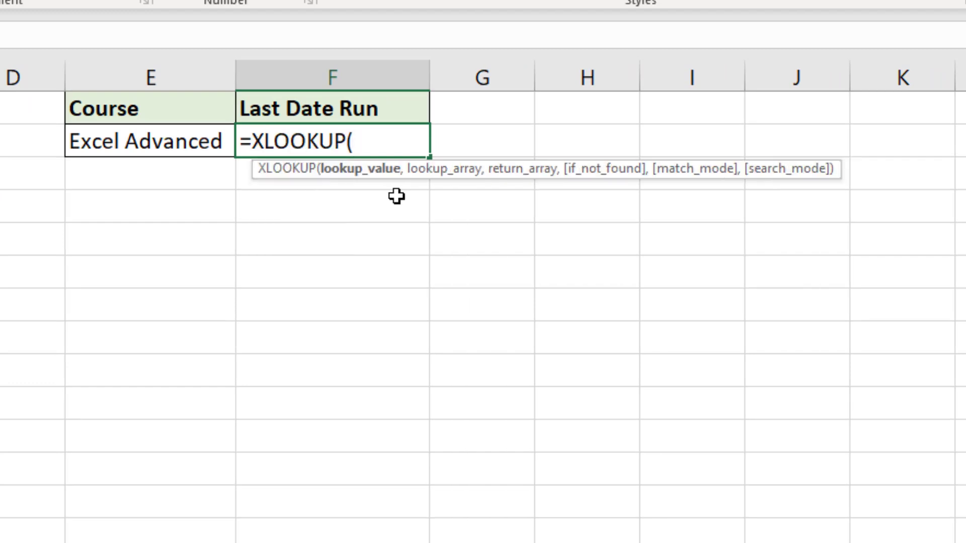
left_click(229, 147)
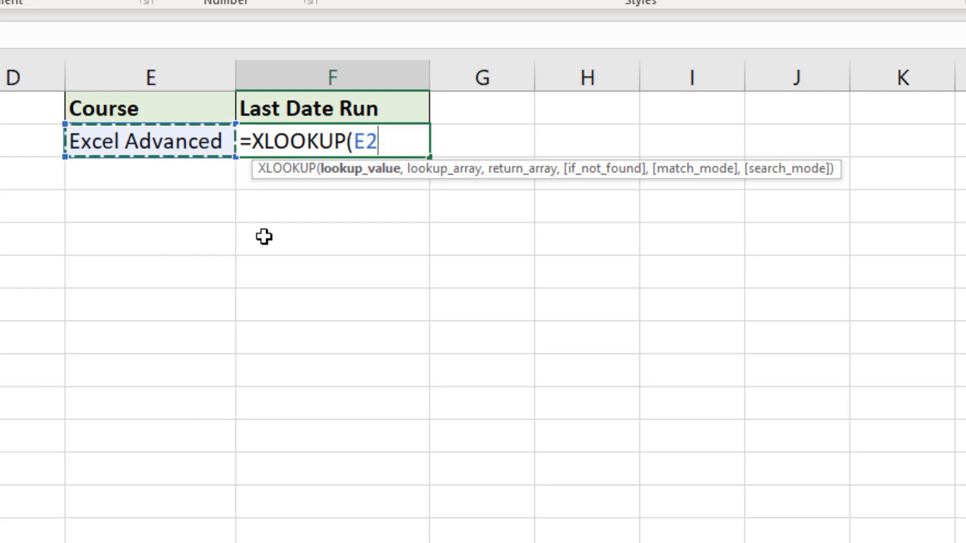
type(",")
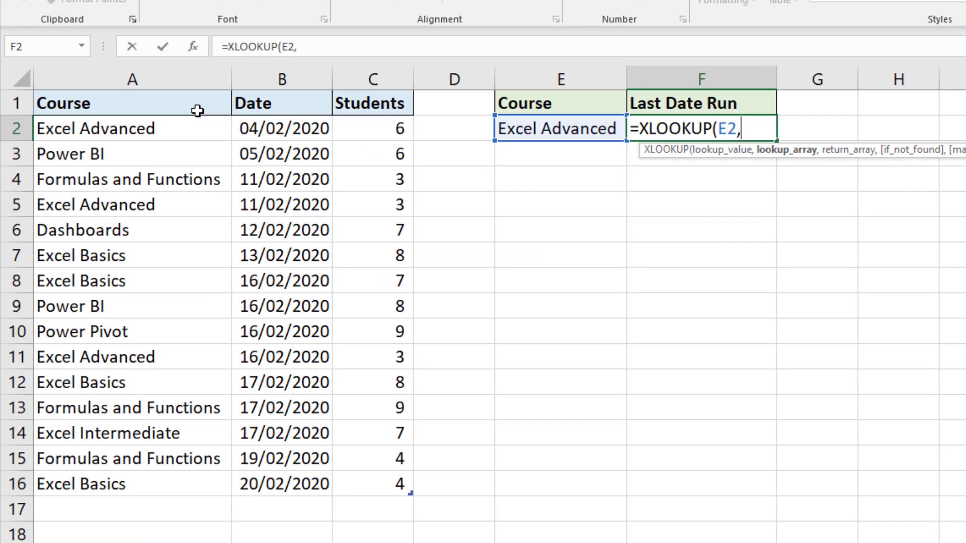
left_click(140, 93)
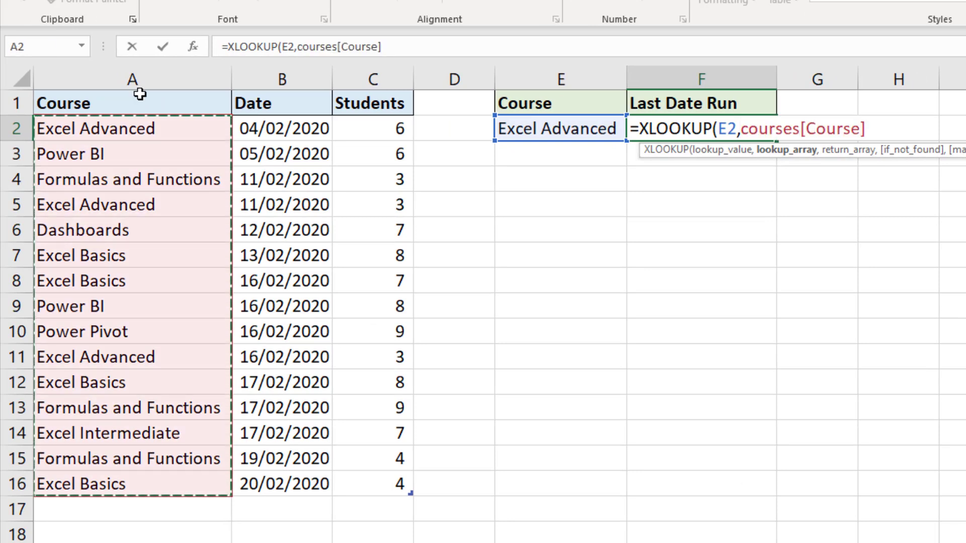
type(",")
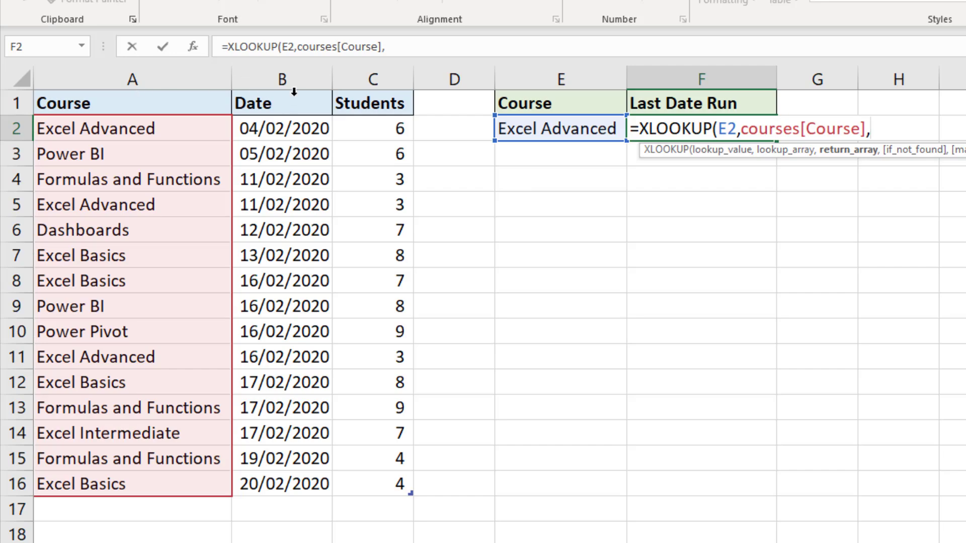
left_click(293, 93)
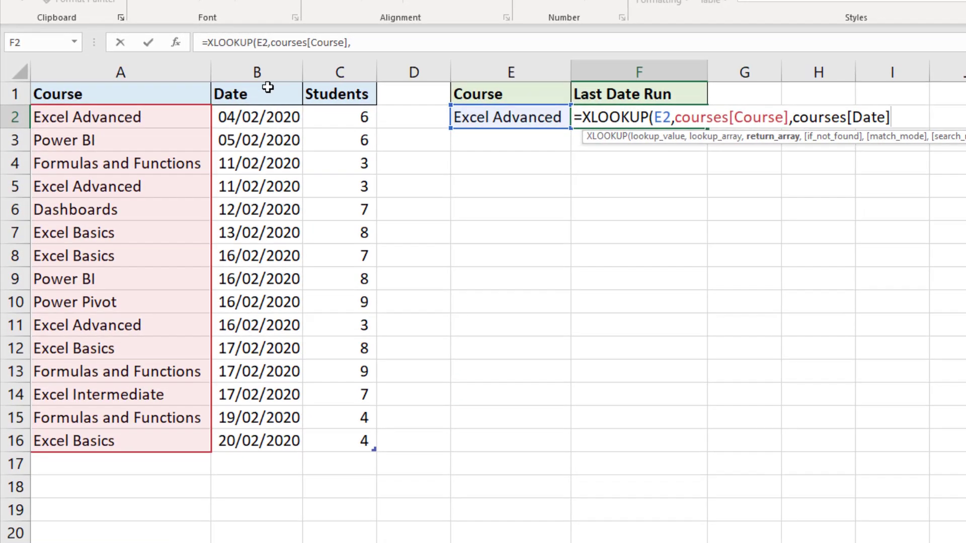
type(",")
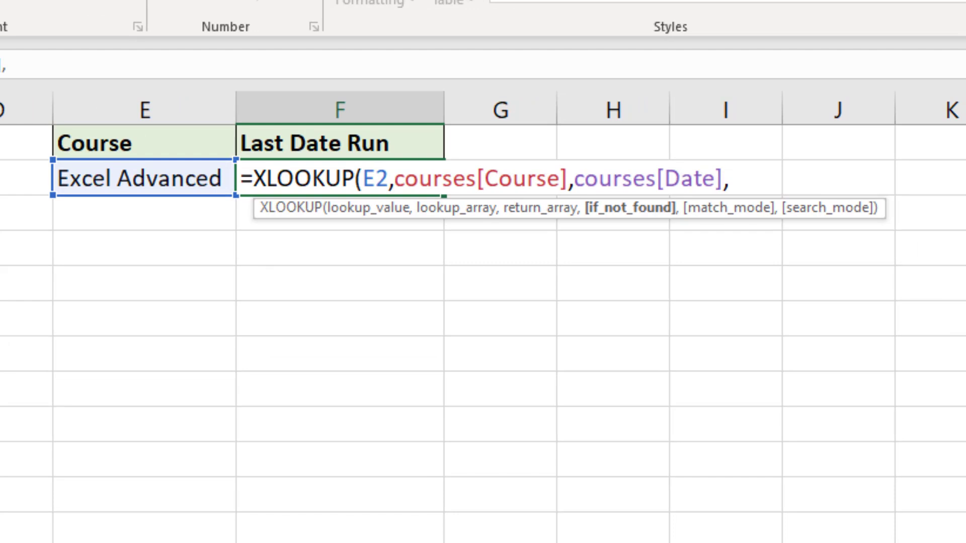
type("\"\",")
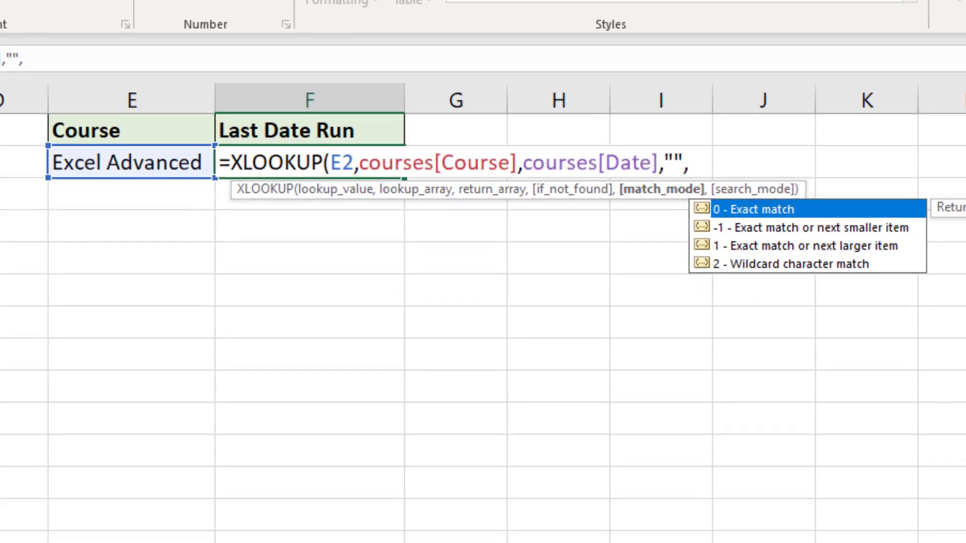
type(",")
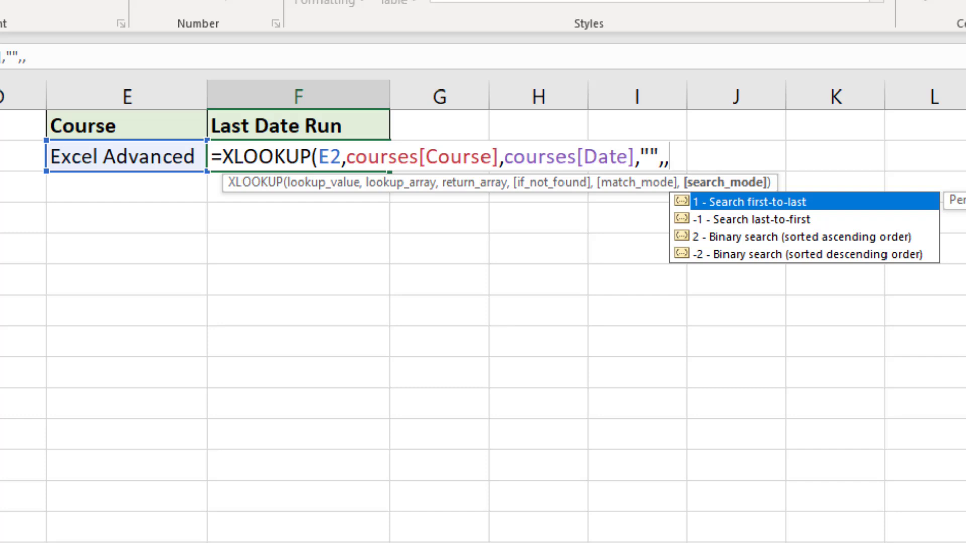
- Finish the F2 lookup with last-to-first search to return 16/02/2020, then go to the Two Way Lookup sheet
key("Down")
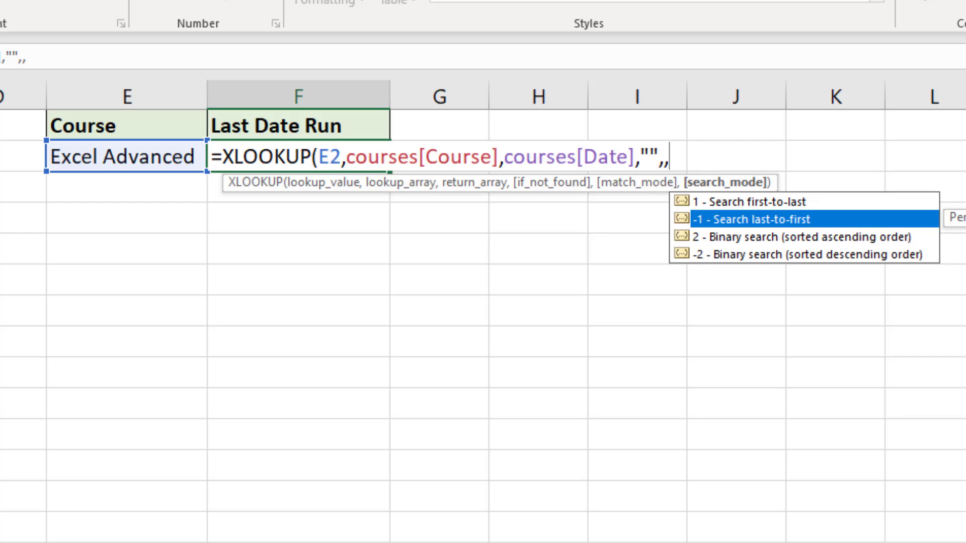
double_click(783, 221)
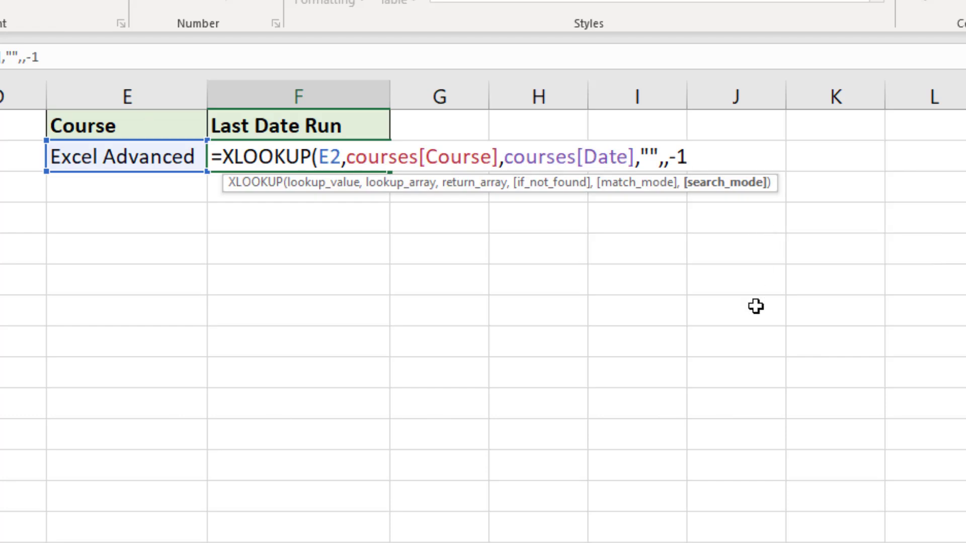
type(")")
key("Return")
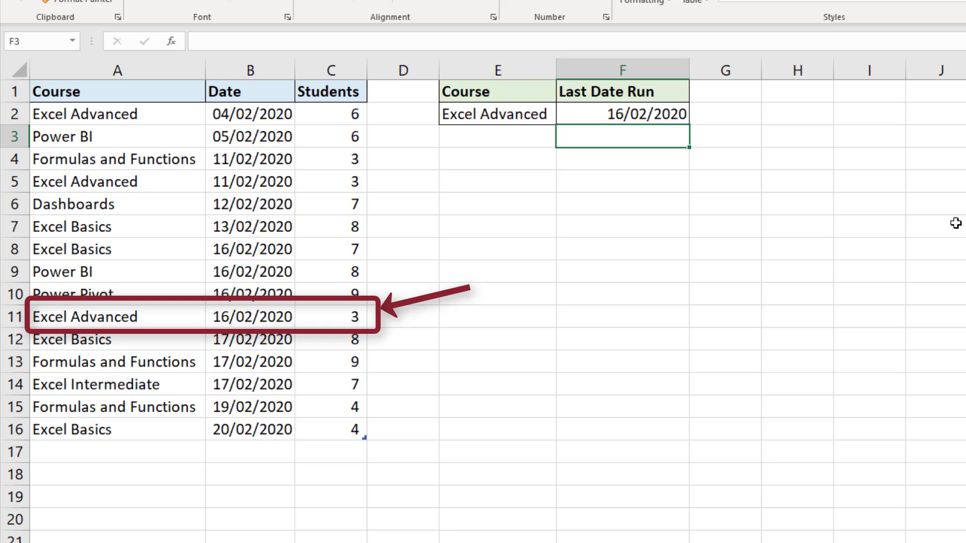
left_click(773, 145)
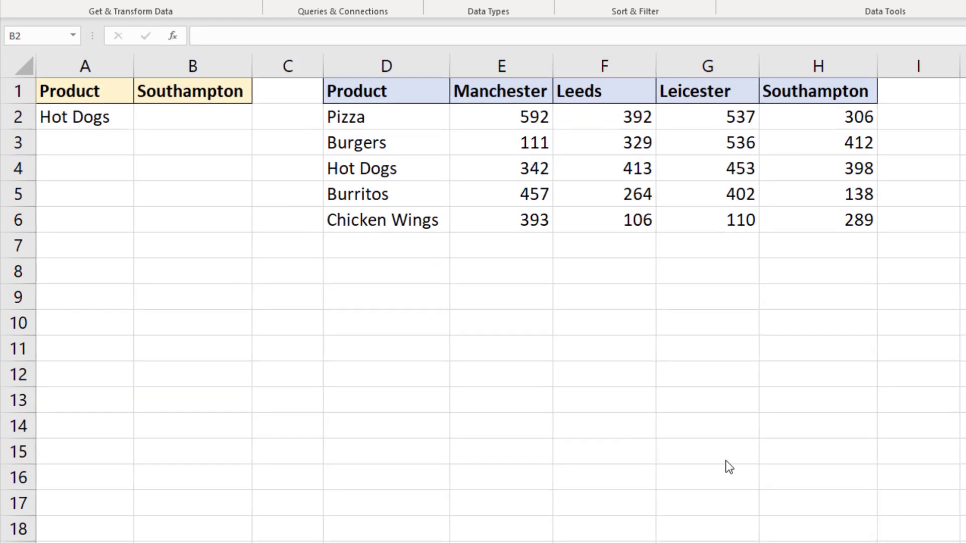
- In B2, start an XLOOKUP with A2 as lookup value and D2:D6 as lookup array
left_click(235, 121)
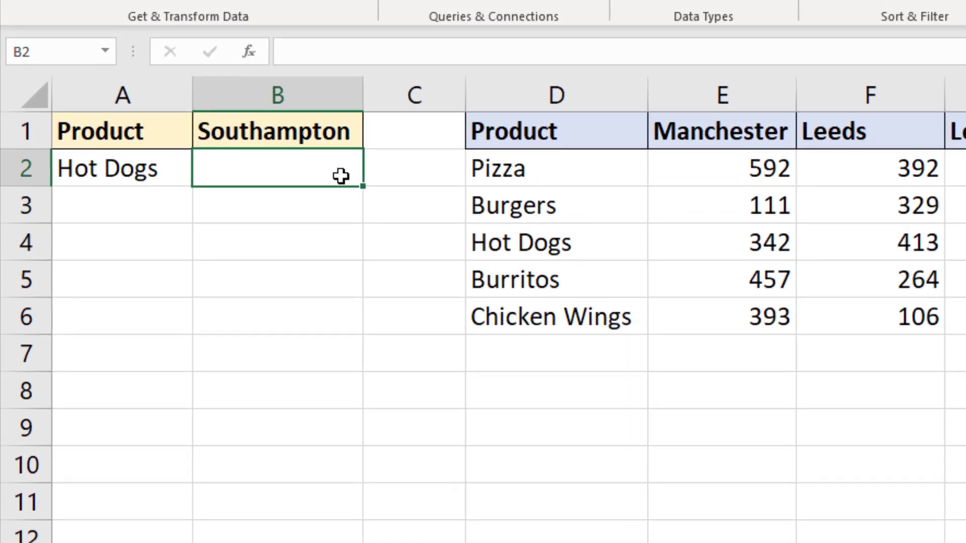
type("=xl")
key("Tab")
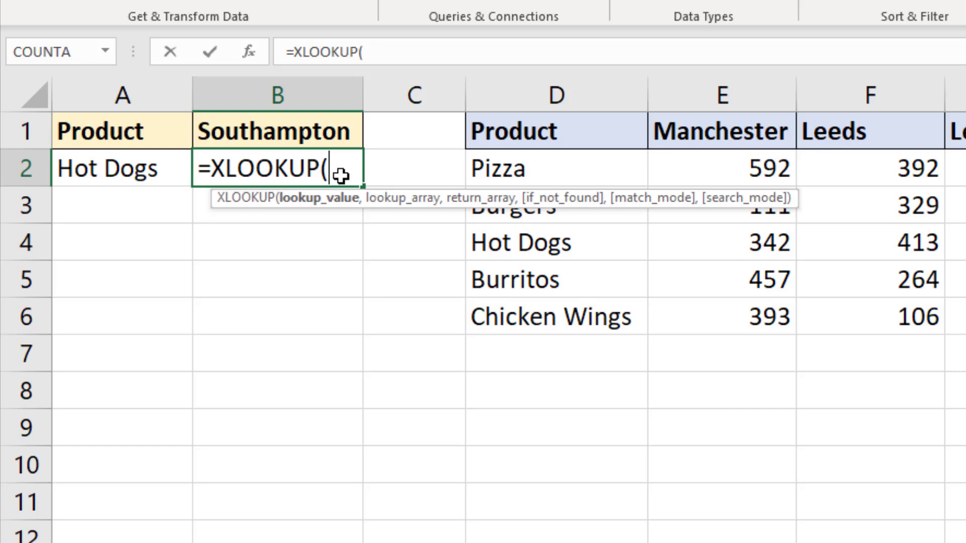
left_click(168, 171)
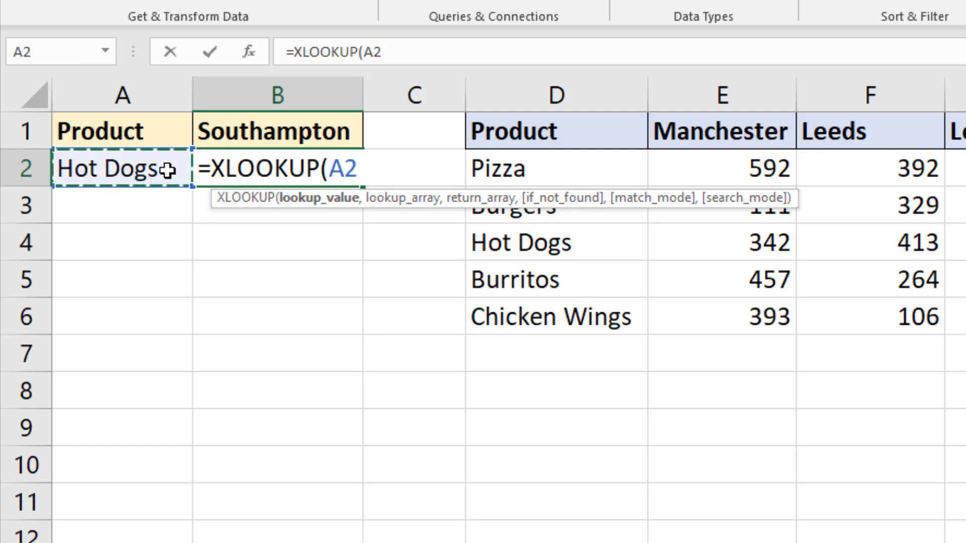
type(",")
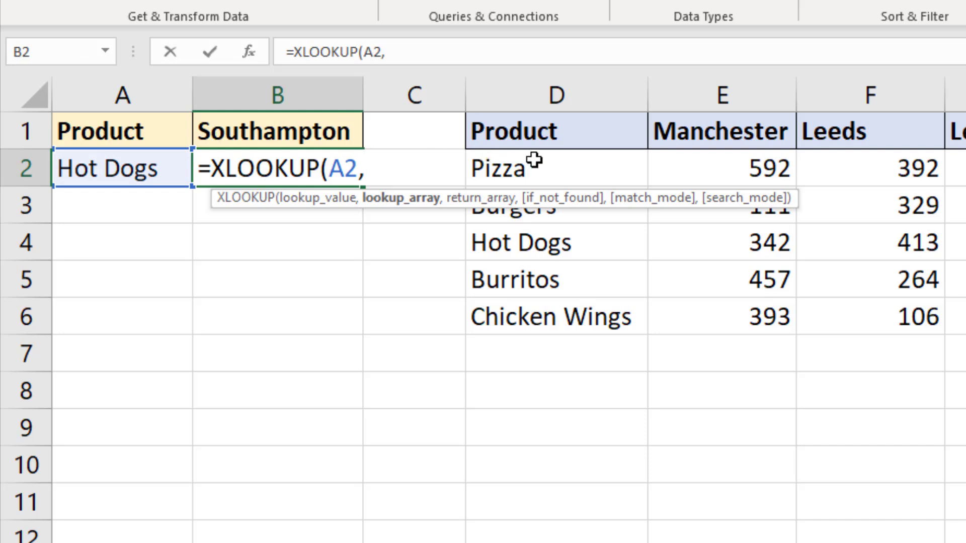
left_click_drag(534, 160, 534, 317)
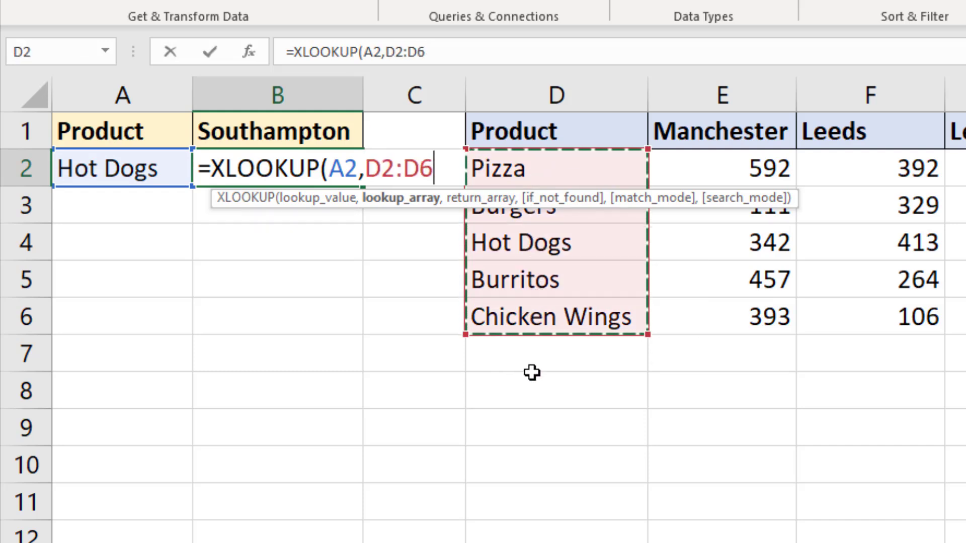
- Complete it with return range E2:H6, then move the product table D1:H6 down to row 7
type(",")
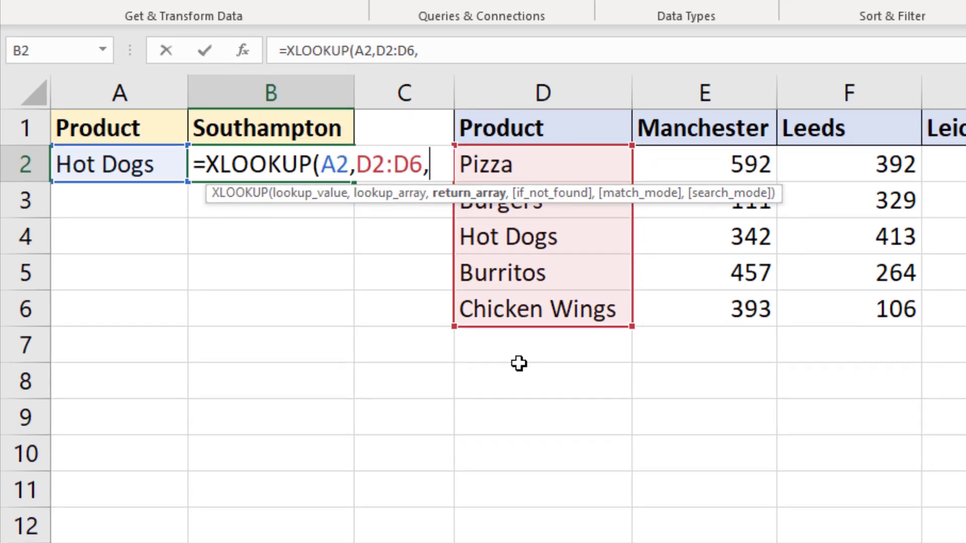
left_click(669, 165)
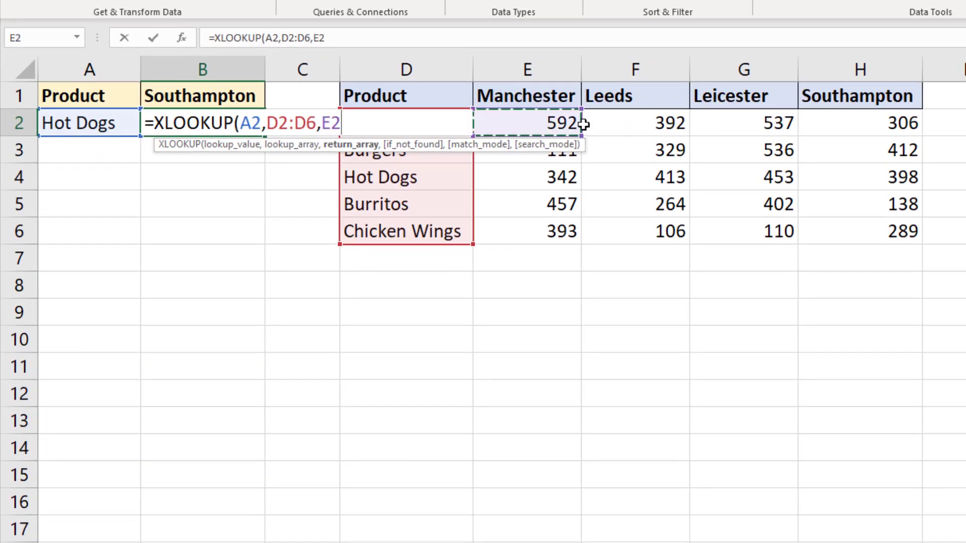
left_click_drag(609, 124, 853, 232)
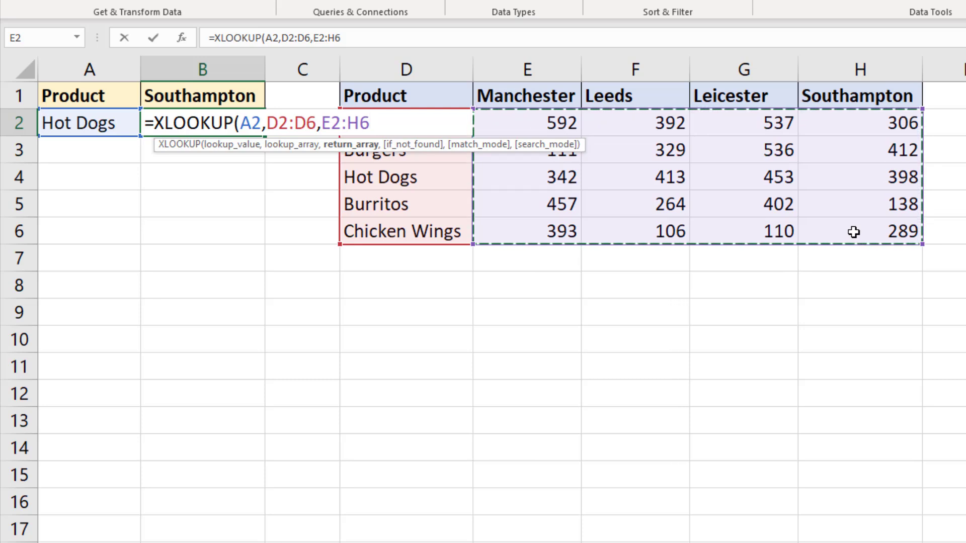
type(")")
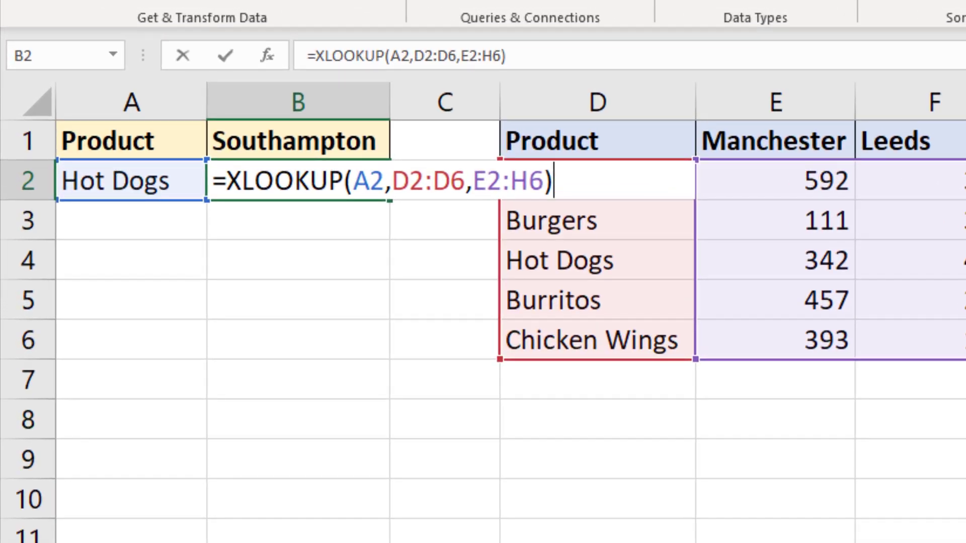
key("Return")
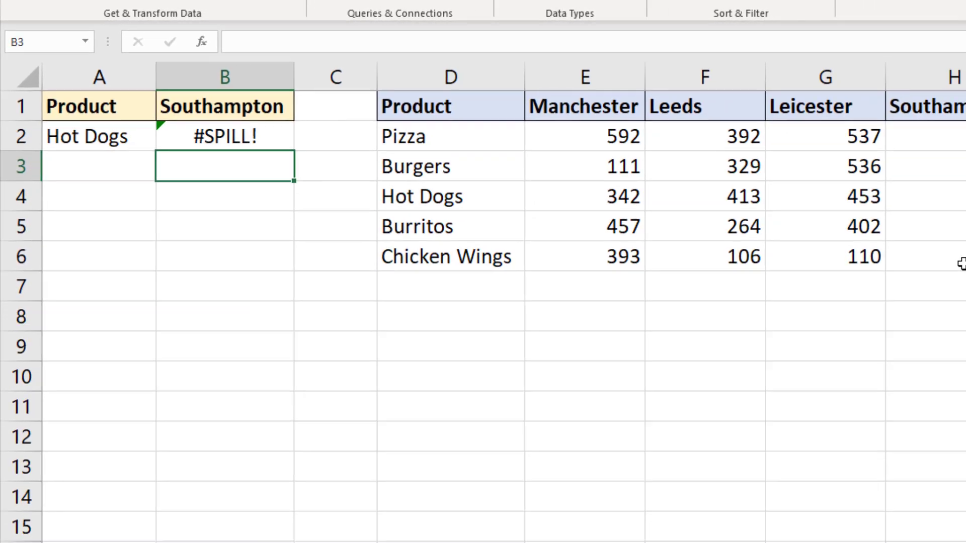
left_click_drag(437, 96, 885, 388)
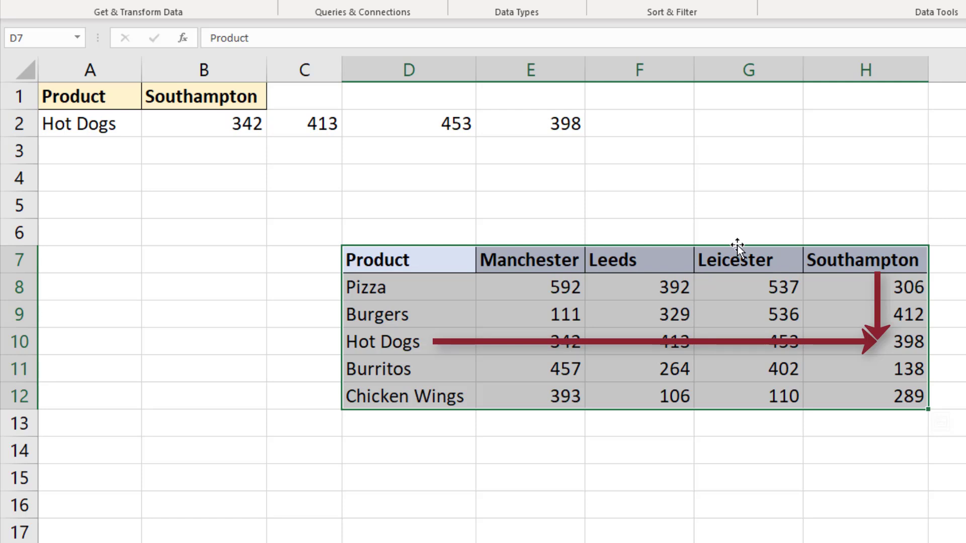
- Move the product table back to D1 and wrap B2's lookup inside a new XLOOKUP
left_click_drag(738, 245, 746, 98)
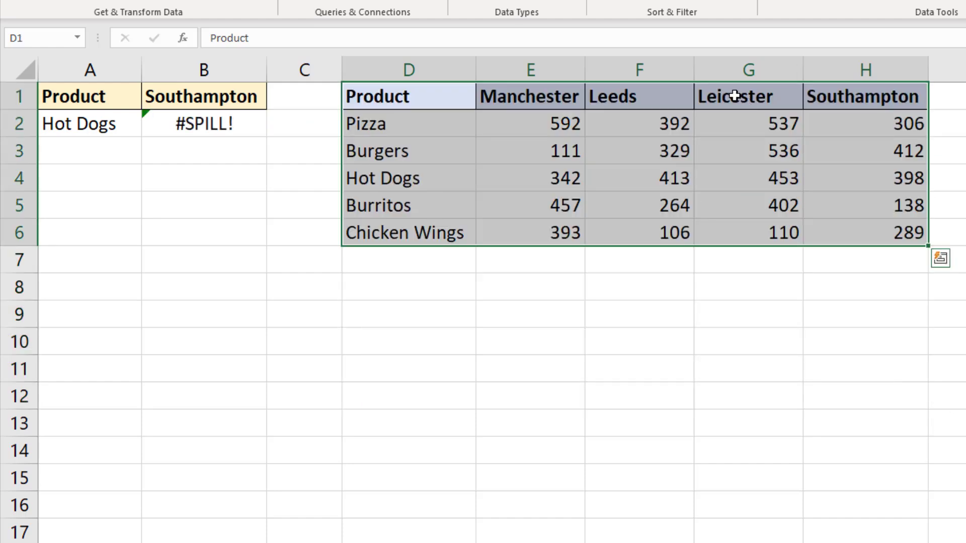
left_click(237, 123)
double_click(237, 124)
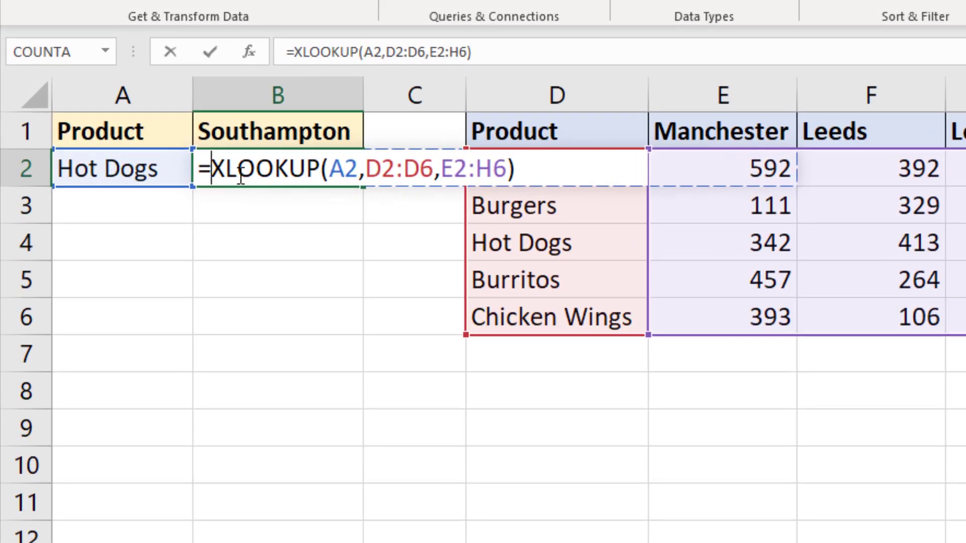
type("xl")
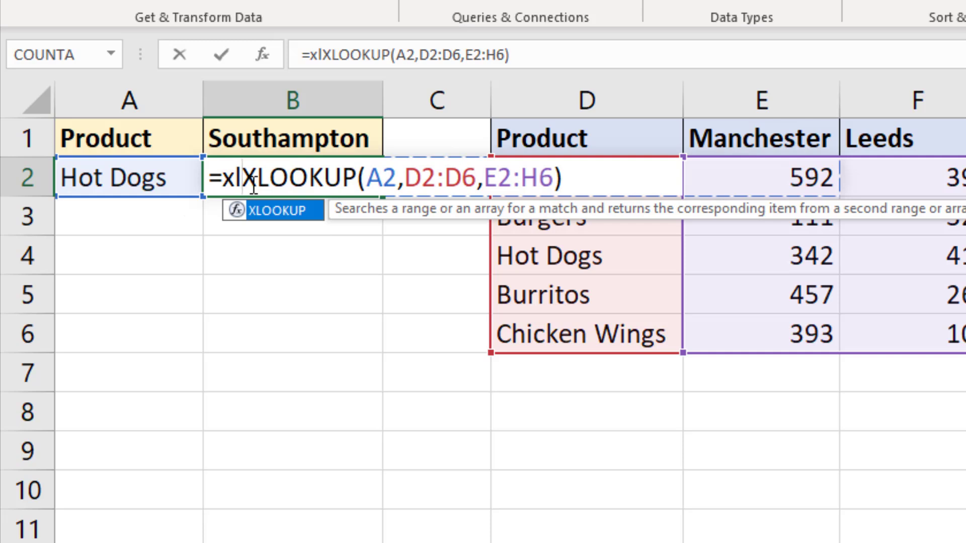
key("Tab")
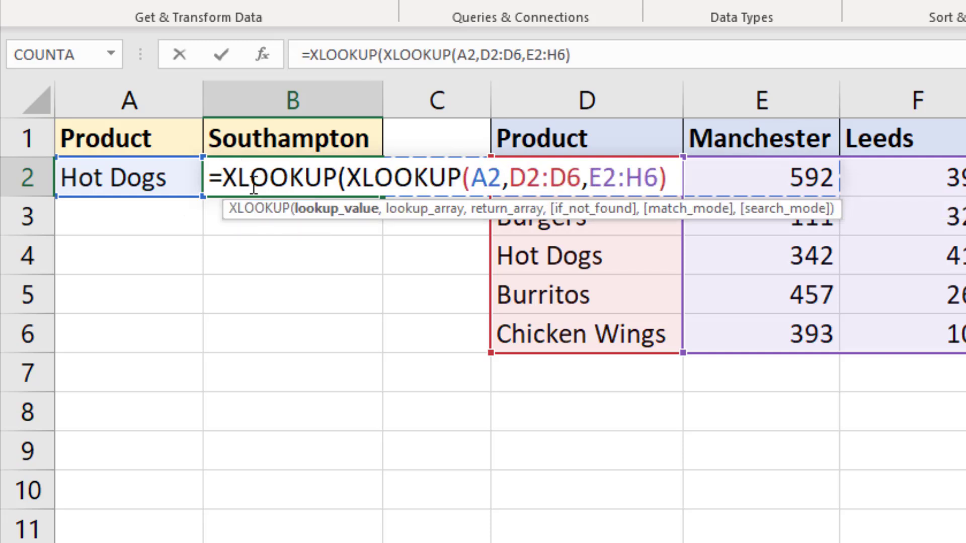
- Use B1 as lookup value and E1:H1 as lookup array for the outer XLOOKUP, returning 398
left_click(269, 138)
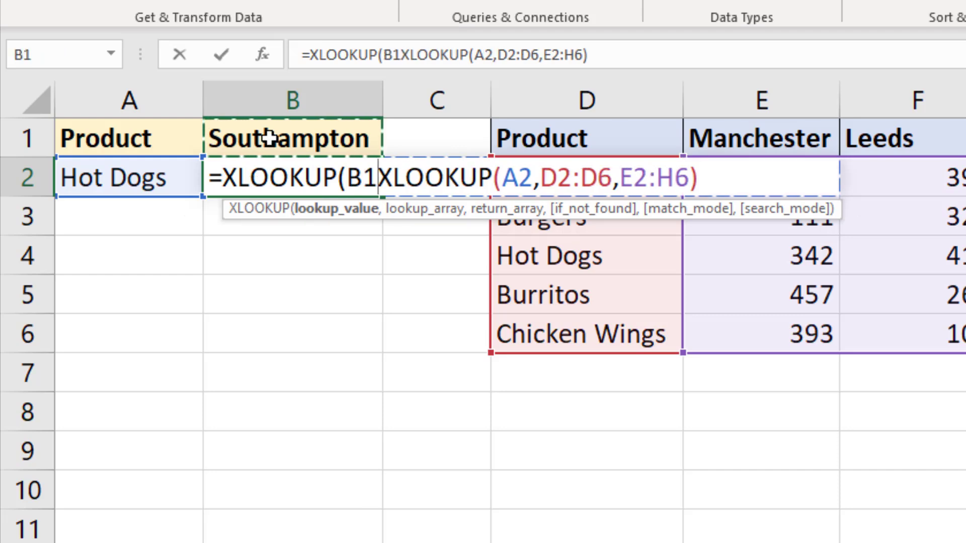
type(",")
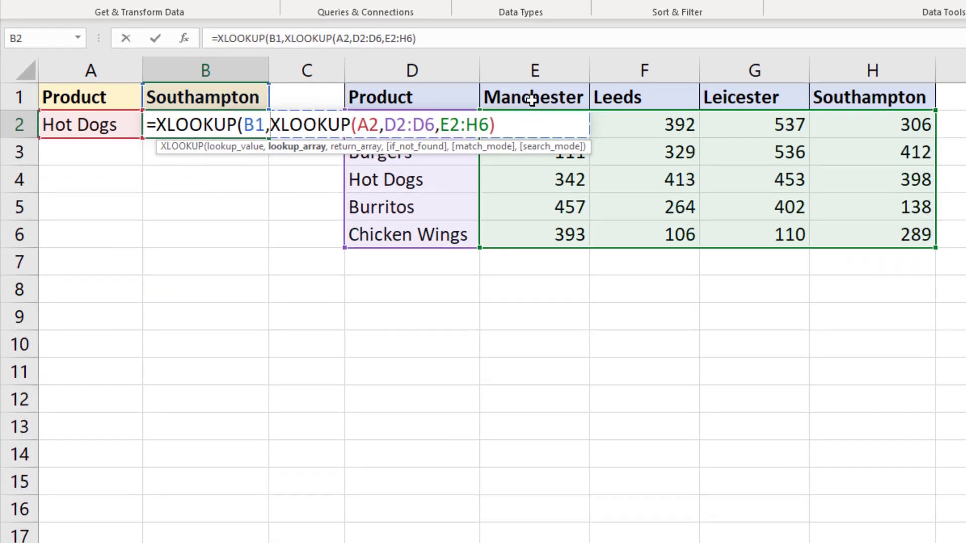
left_click_drag(531, 99, 859, 98)
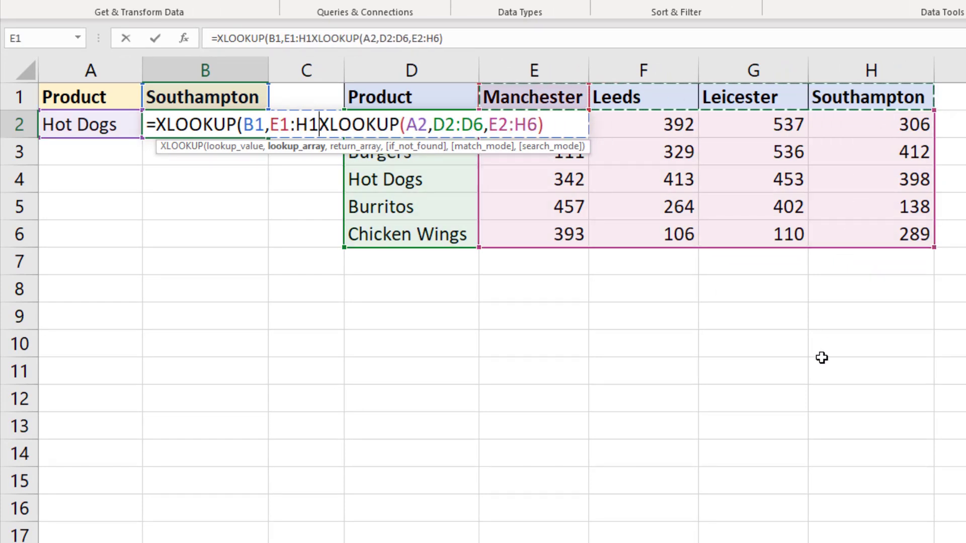
type(",")
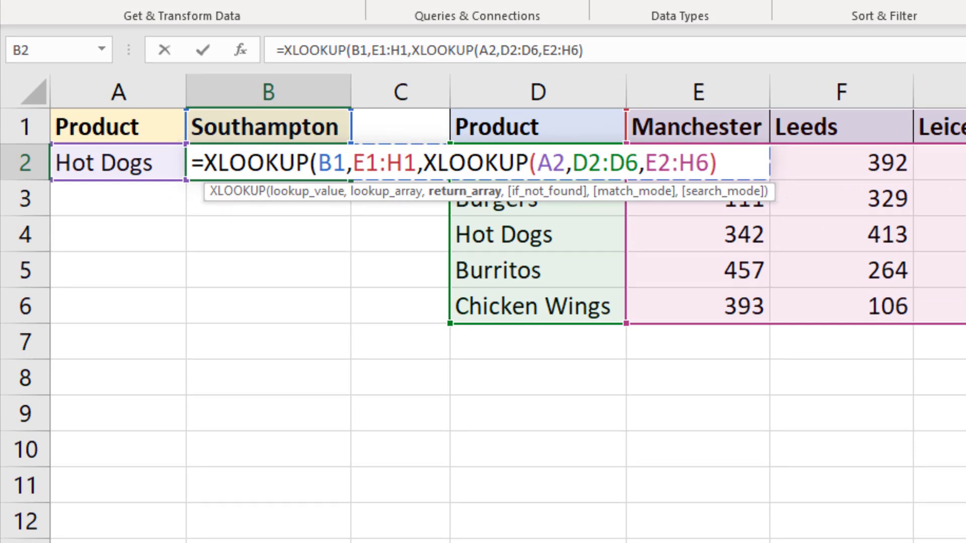
left_click(731, 170)
type(")")
key("Return")
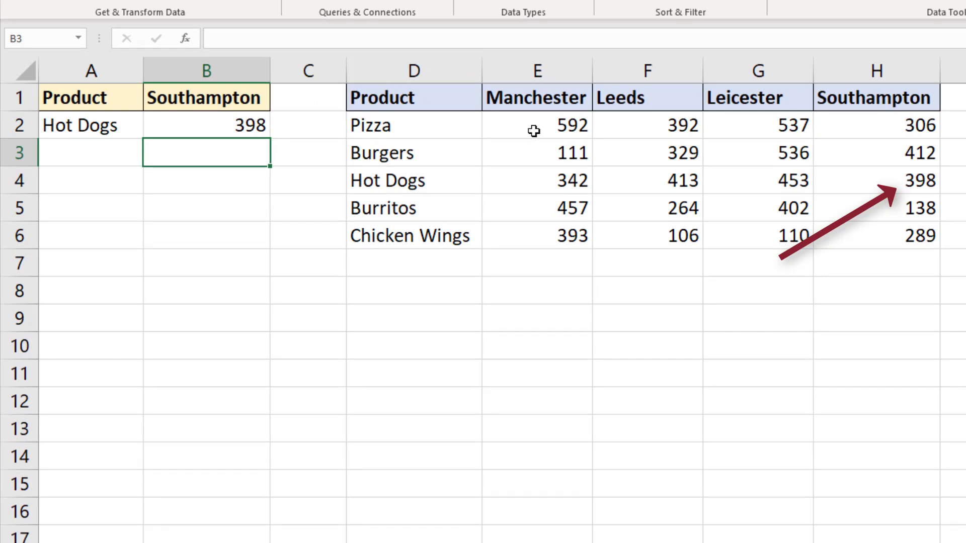
- Change the location in B1 to Leicester, making the lookup return 402
left_click(111, 124)
left_click(151, 131)
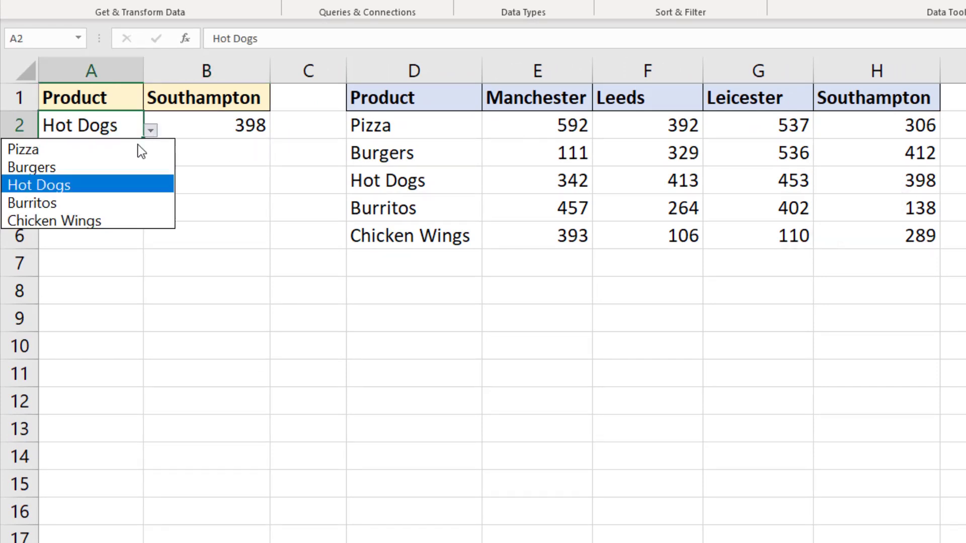
key("Escape")
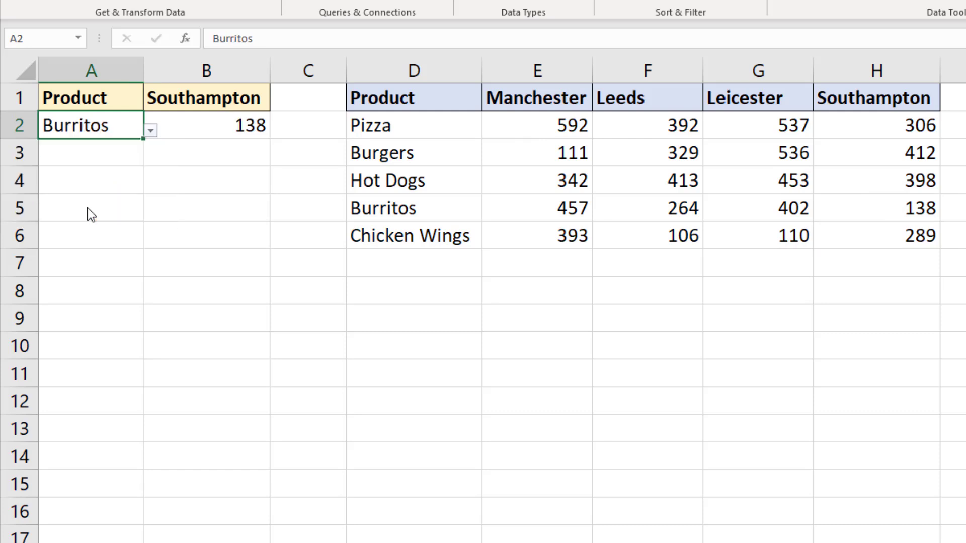
left_click(257, 97)
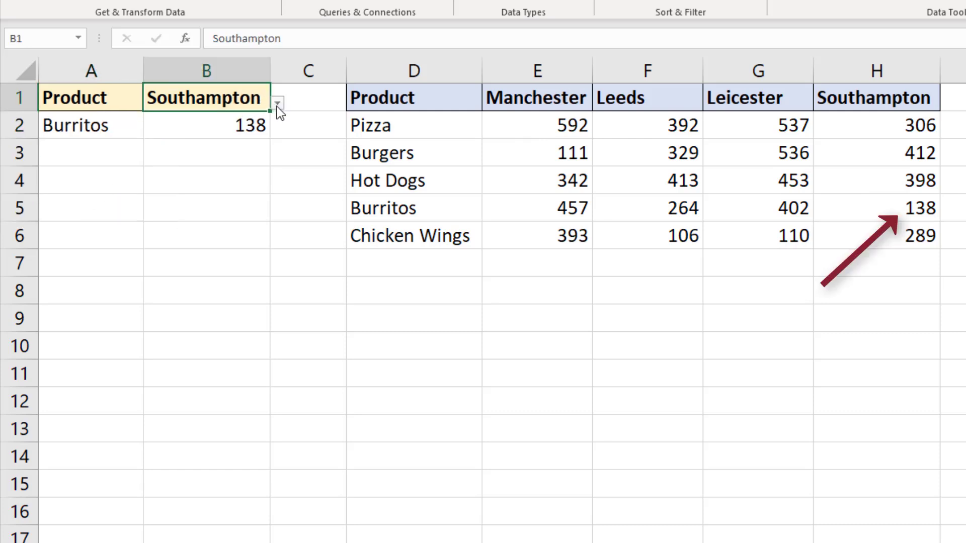
left_click(277, 103)
left_click(237, 141)
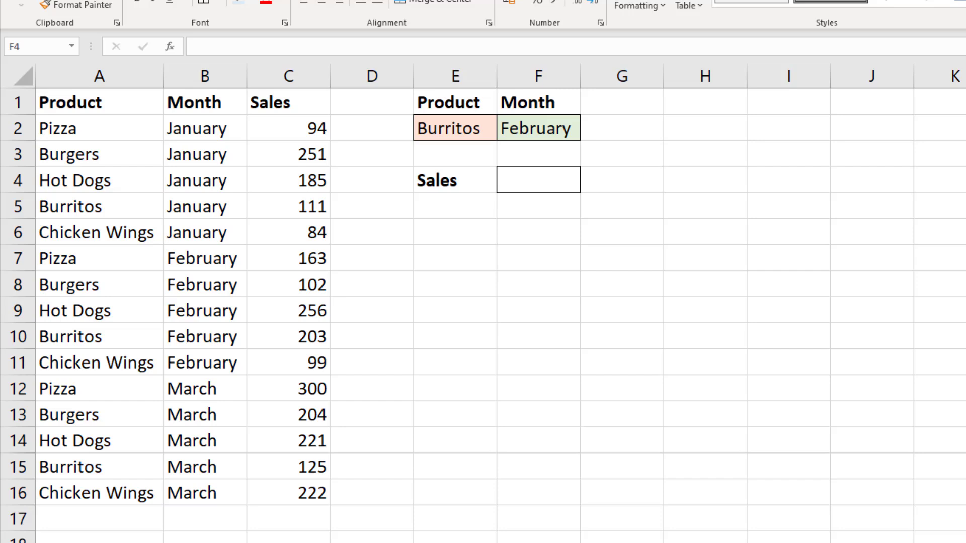
- In F4, start an XLOOKUP with the combined lookup value E2&F2
type("=xl")
key("Tab")
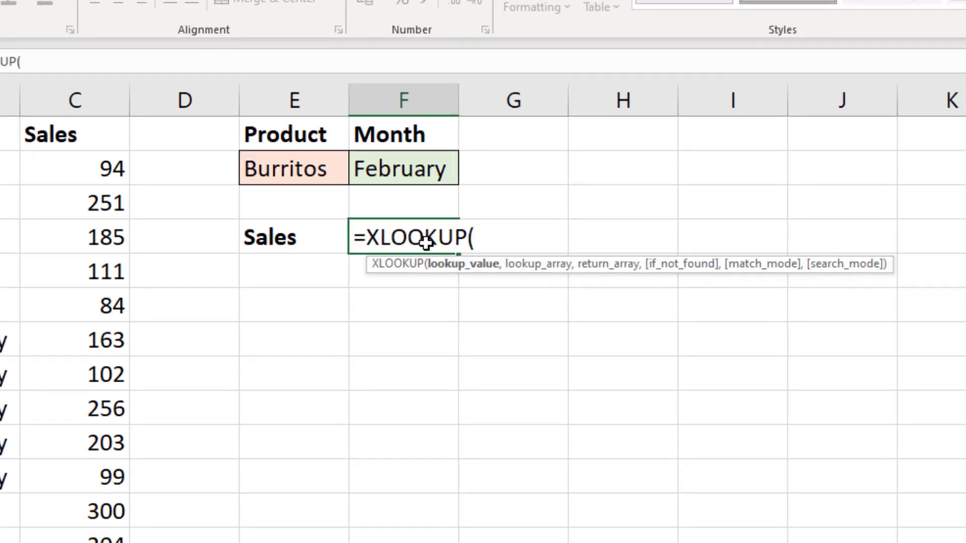
left_click(306, 170)
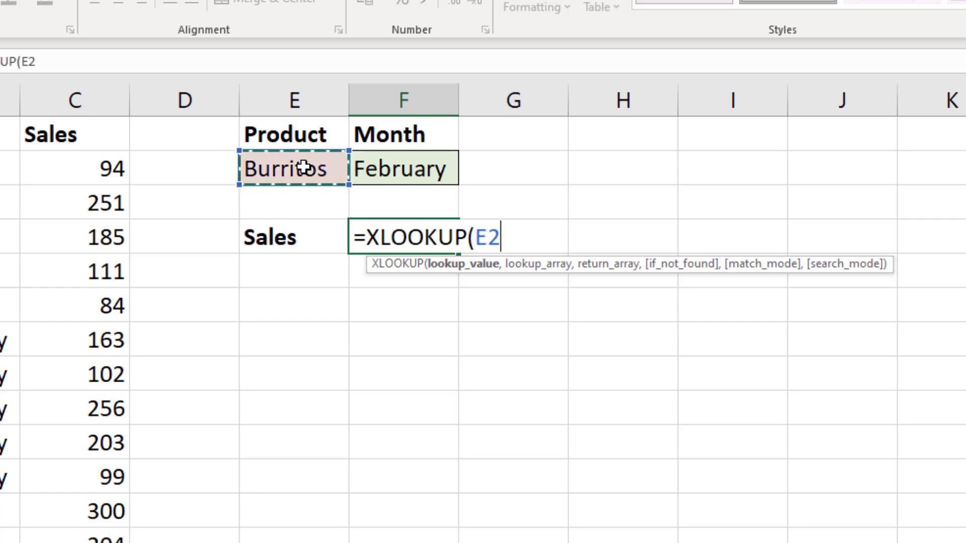
type("&")
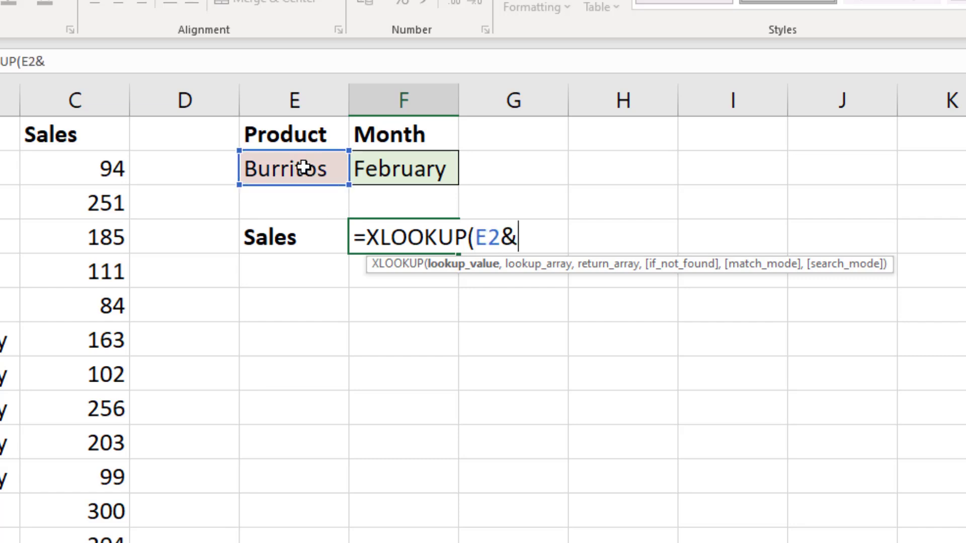
left_click(427, 168)
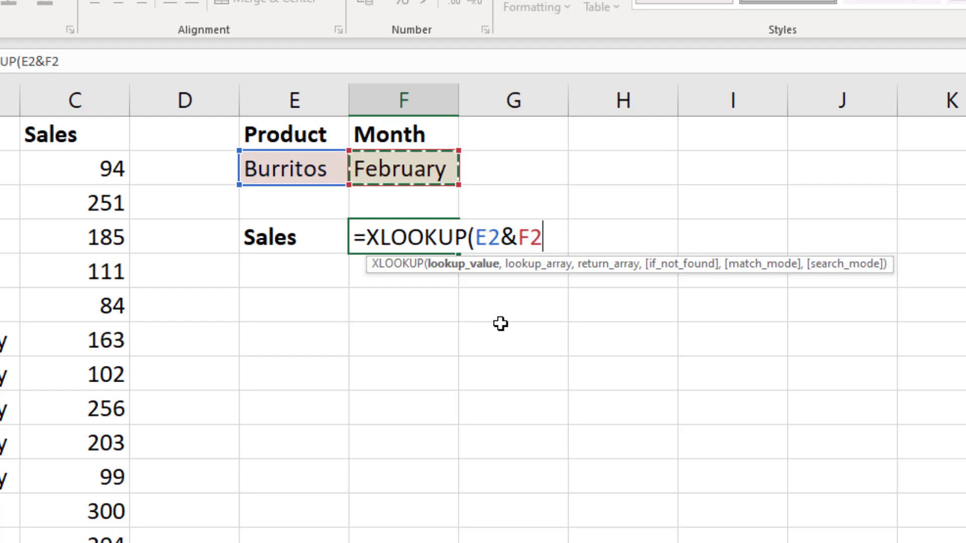
type(",")
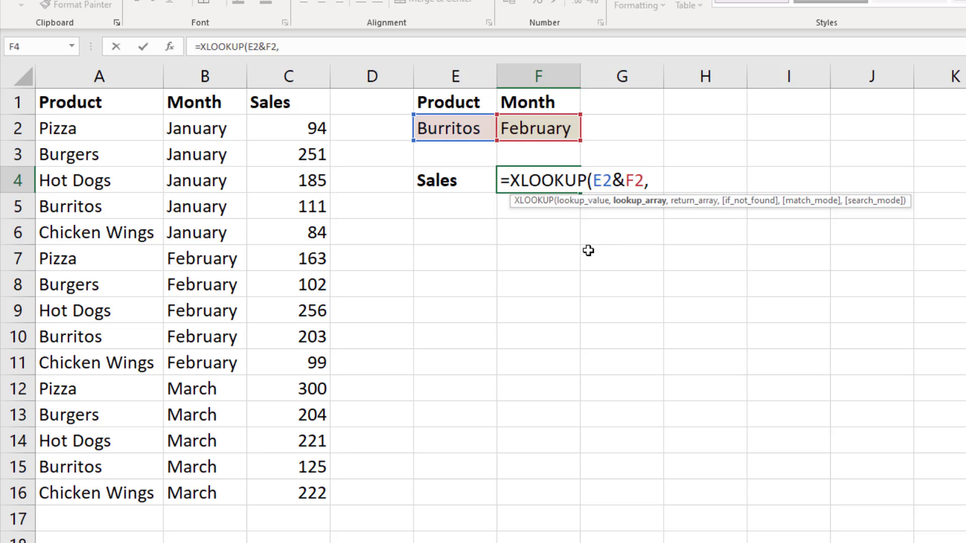
- Search A2:A16&B2:B16, return C2:C16 with match mode 0, giving 203
left_click_drag(73, 132, 112, 495)
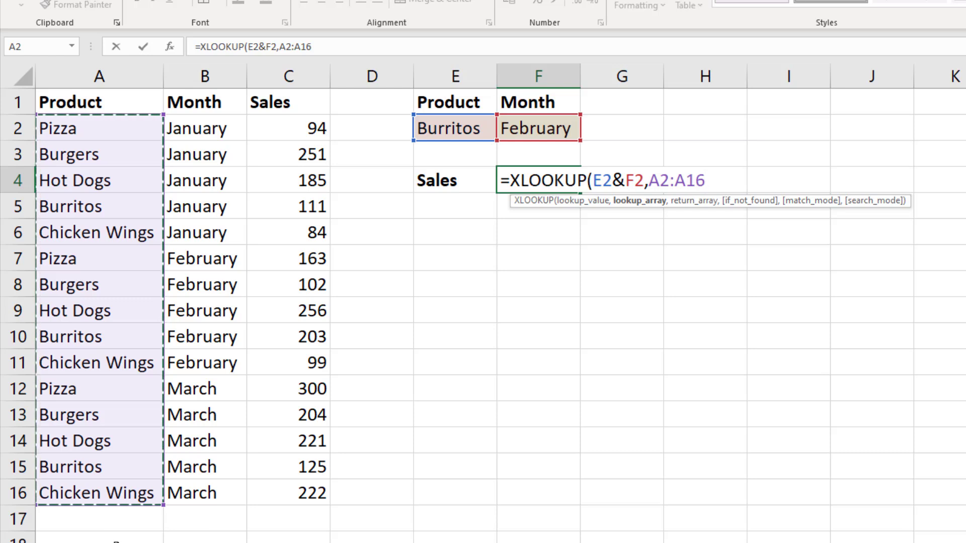
type("&")
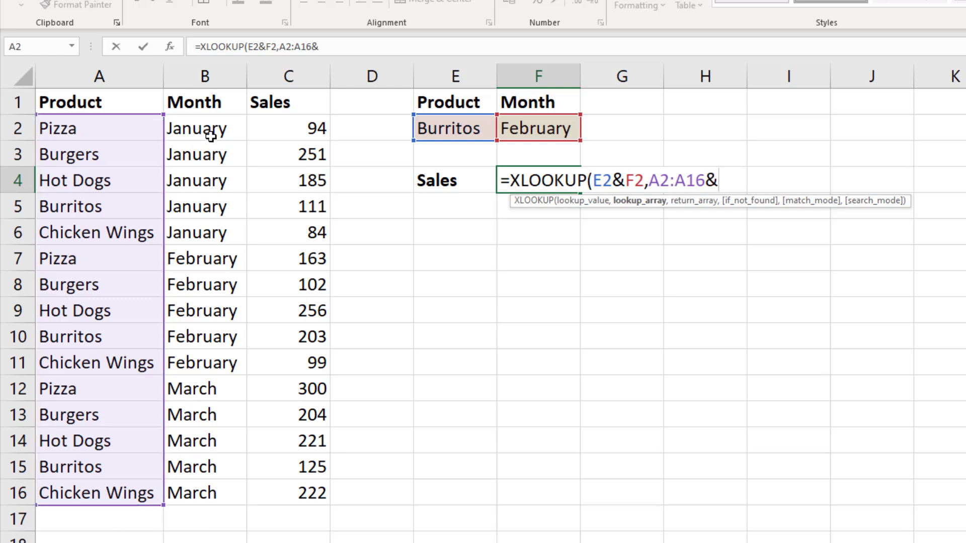
left_click_drag(210, 135, 200, 494)
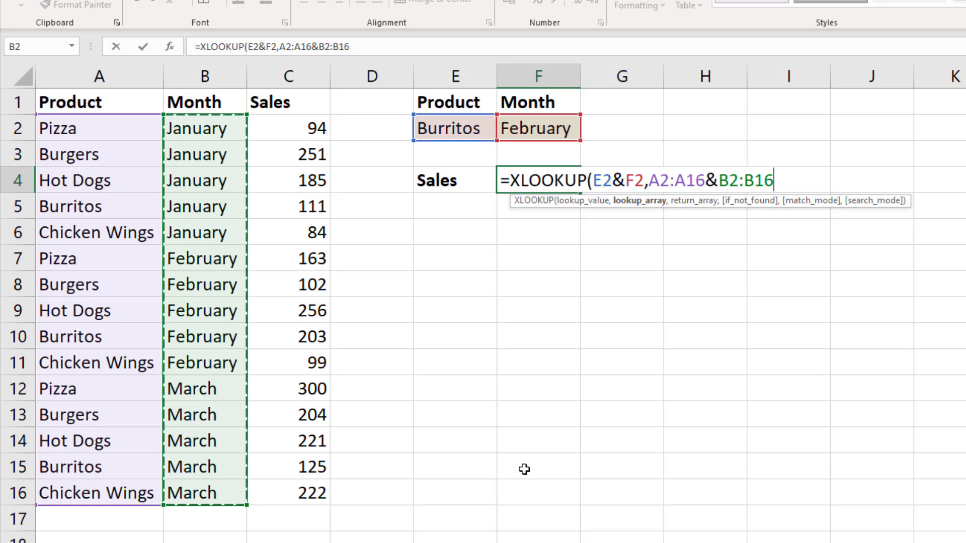
type(",")
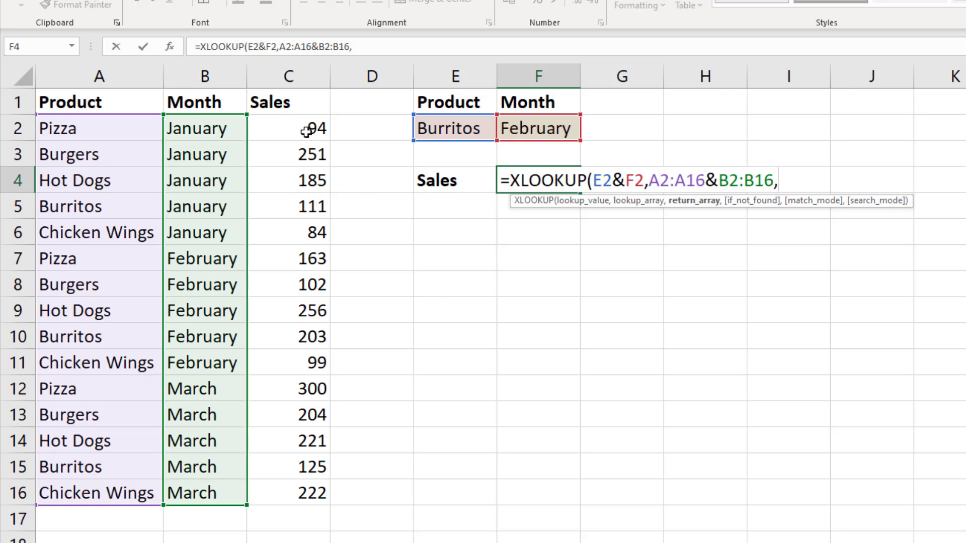
left_click_drag(314, 128, 312, 487)
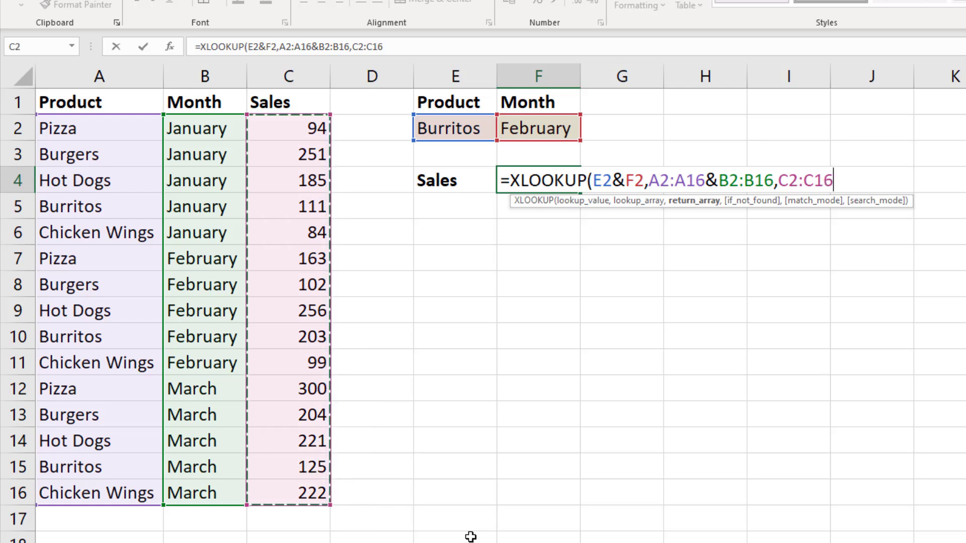
type(",0")
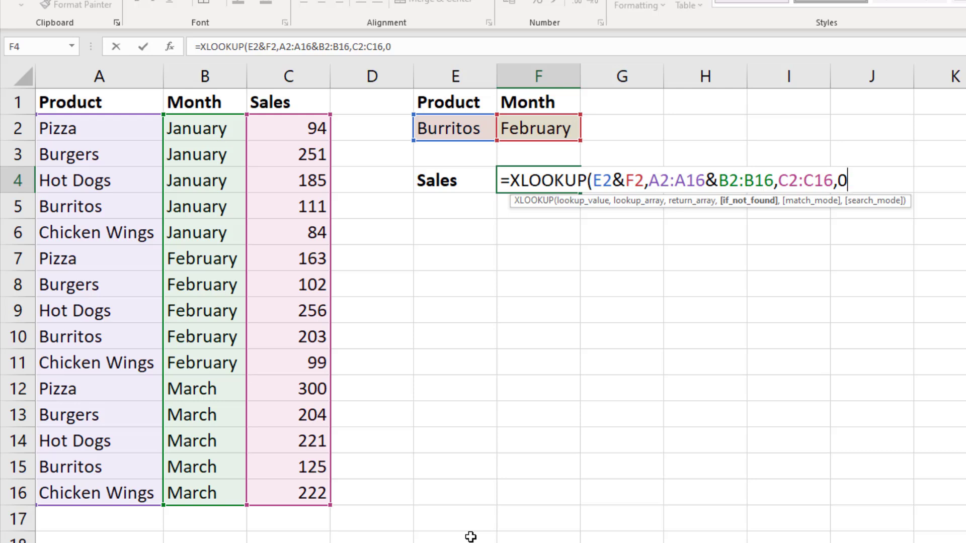
type(")")
key("Return")
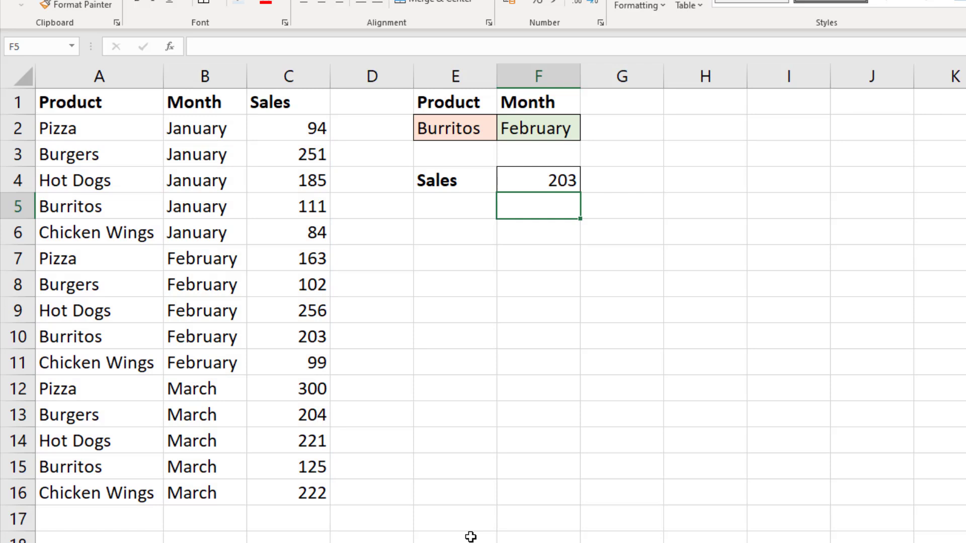
- Set the criteria to Chicken Wings in E2 and January in F2, showing 84
left_click(470, 128)
left_click(503, 134)
left_click(453, 219)
left_click(574, 128)
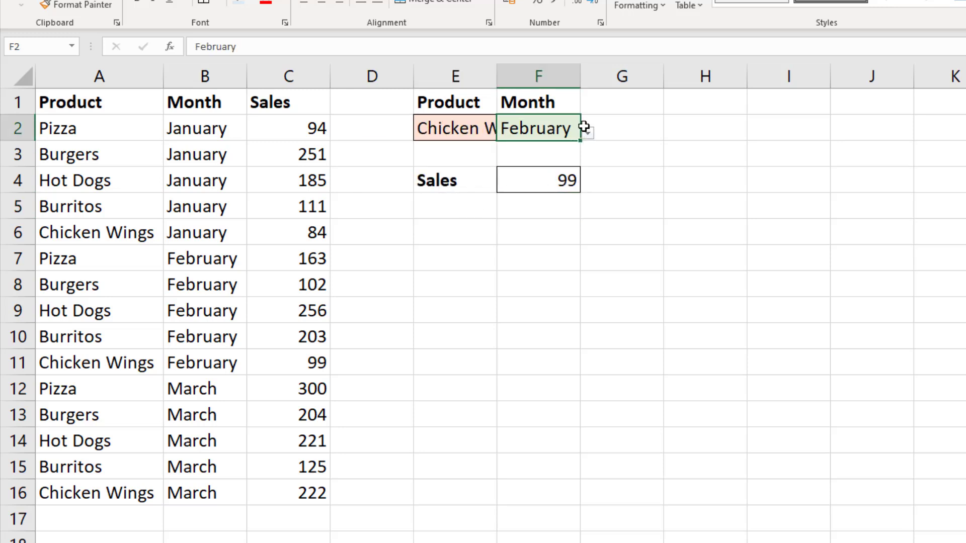
left_click(586, 132)
left_click(564, 149)
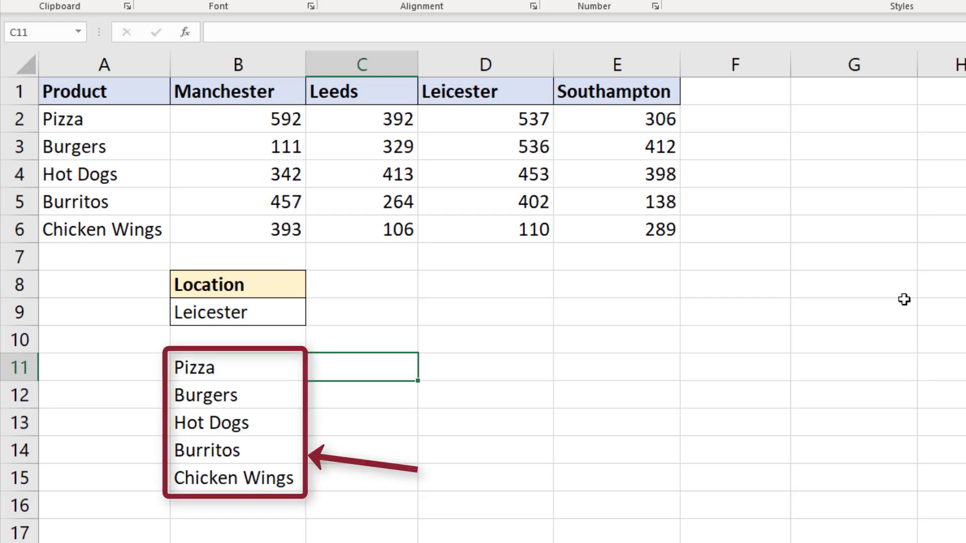
- Enter =XLOOKUP(B9,B1:E1,B2:E6) in C11, spilling Leicester's sales 537 down to 110
type("=xl")
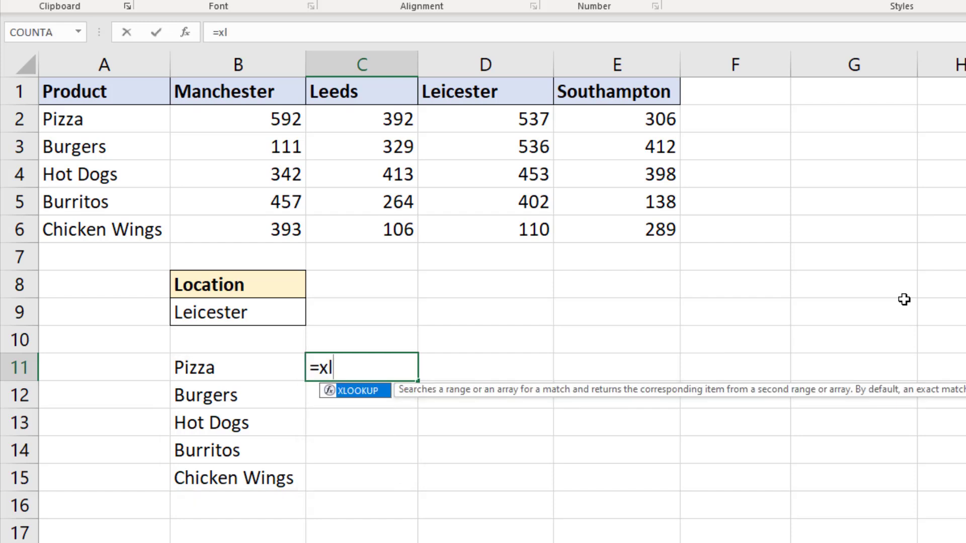
key("Tab")
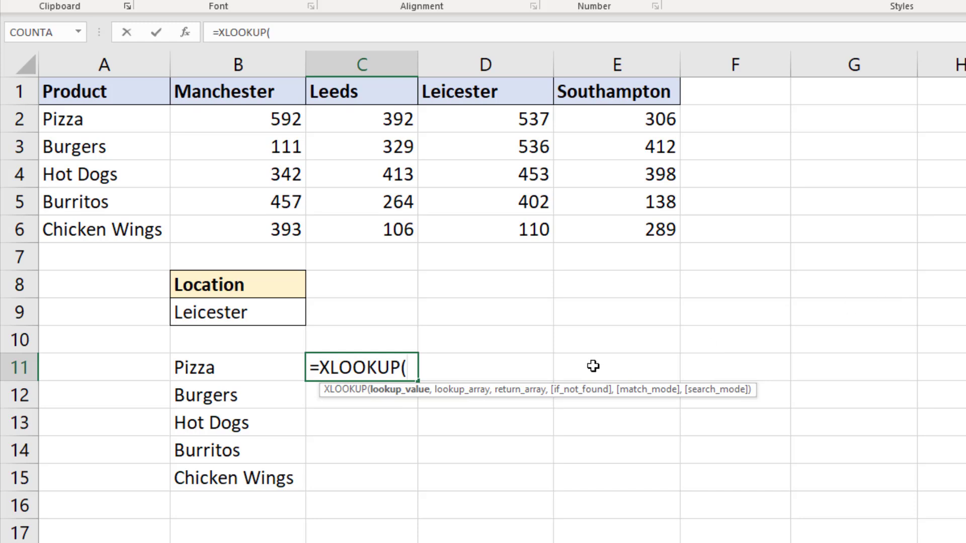
left_click(268, 315)
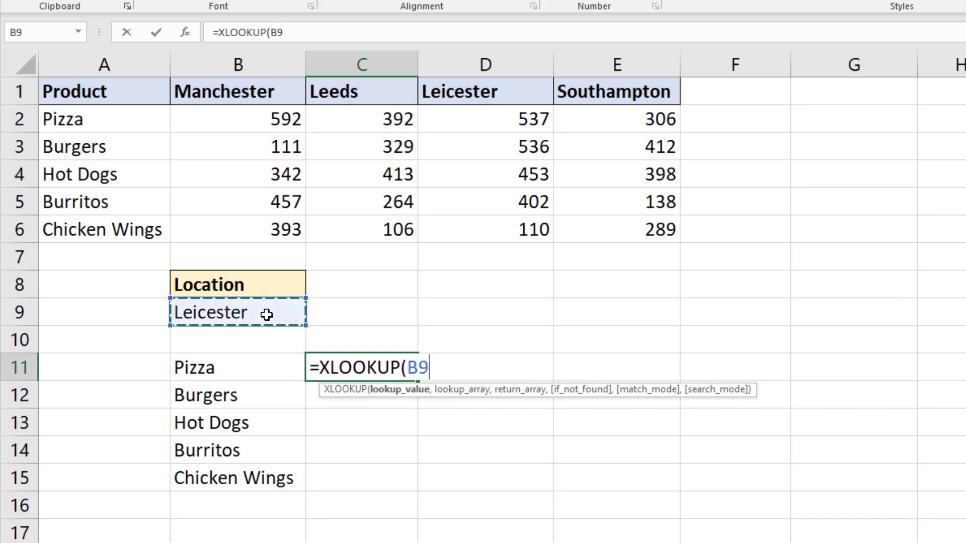
type(",")
left_click_drag(257, 101, 639, 105)
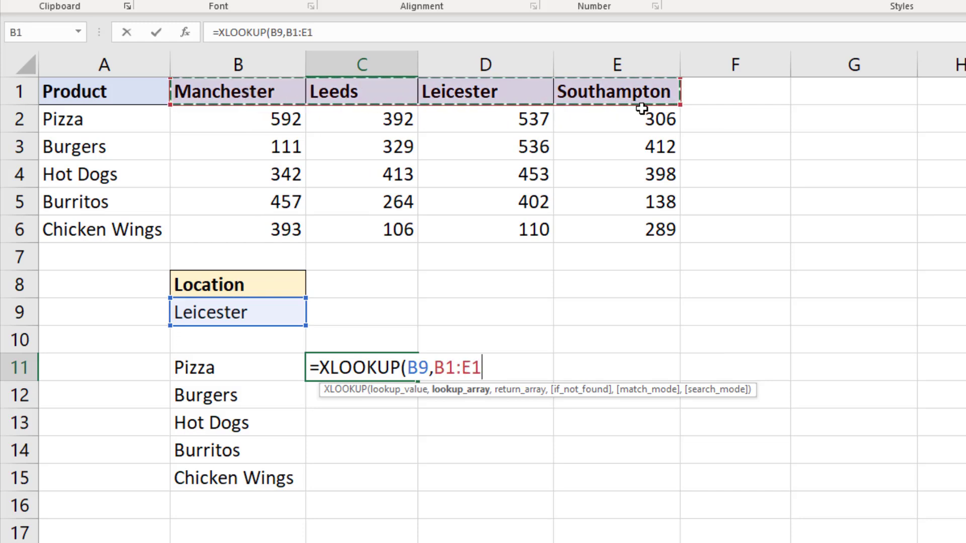
type(",")
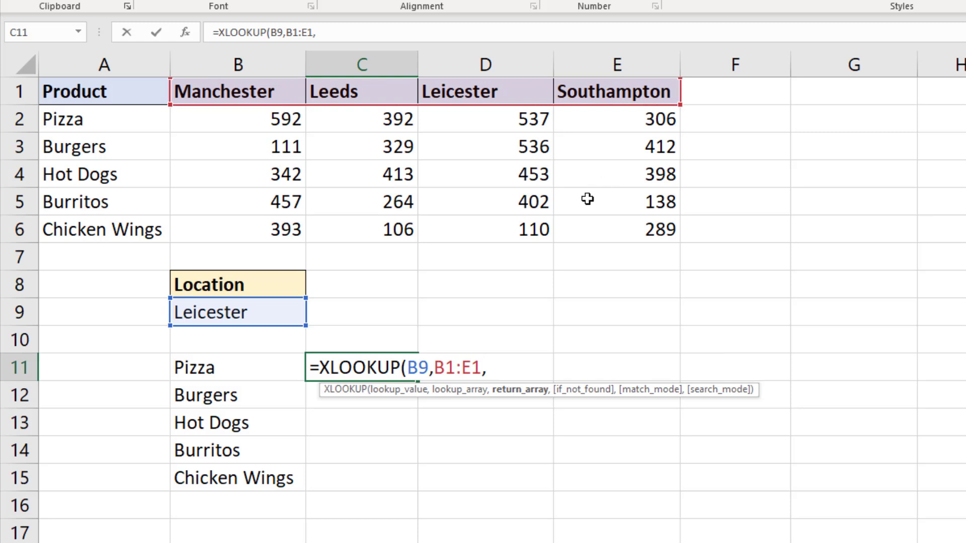
left_click_drag(282, 126, 624, 230)
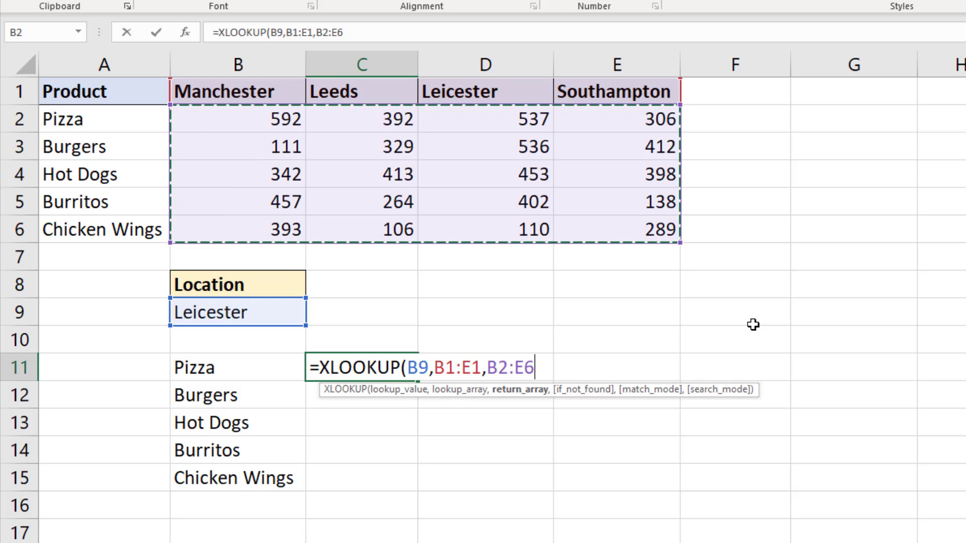
type(")")
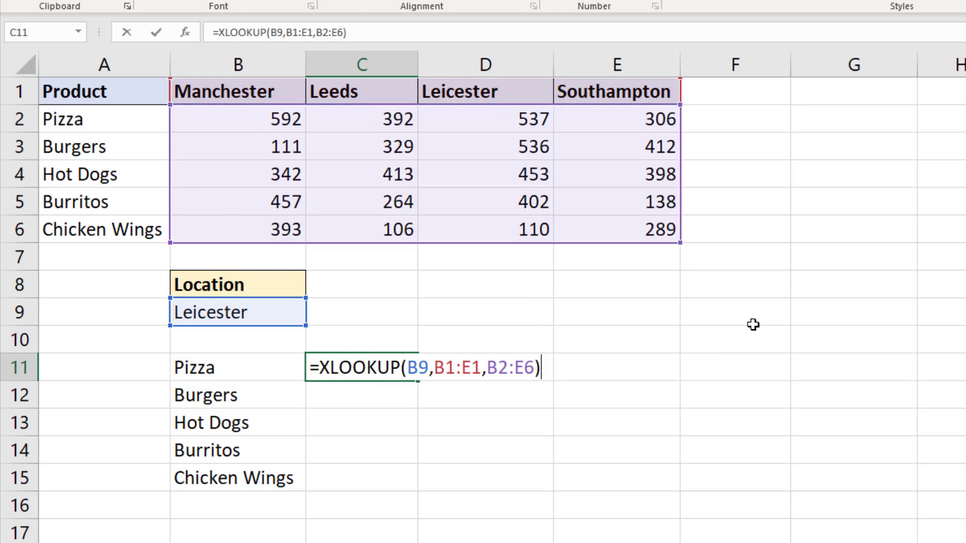
key("Return")
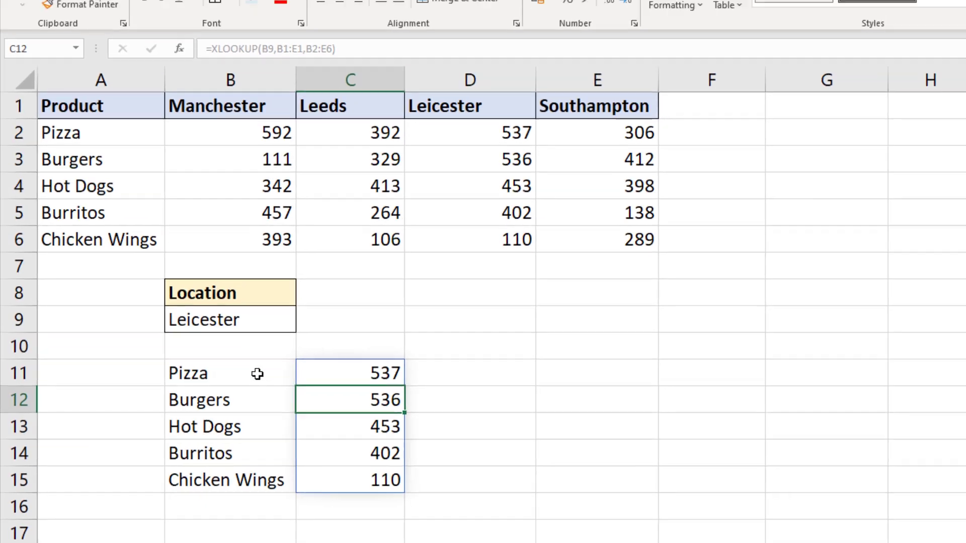
- Insert a clustered column chart of B11:C15, then resize it and place it beside the list
left_click_drag(275, 367, 372, 483)
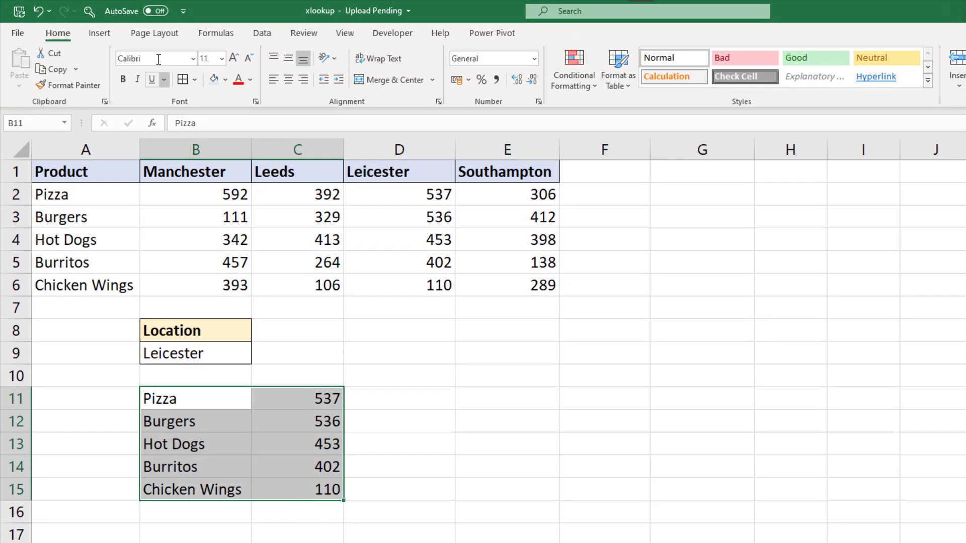
left_click(109, 36)
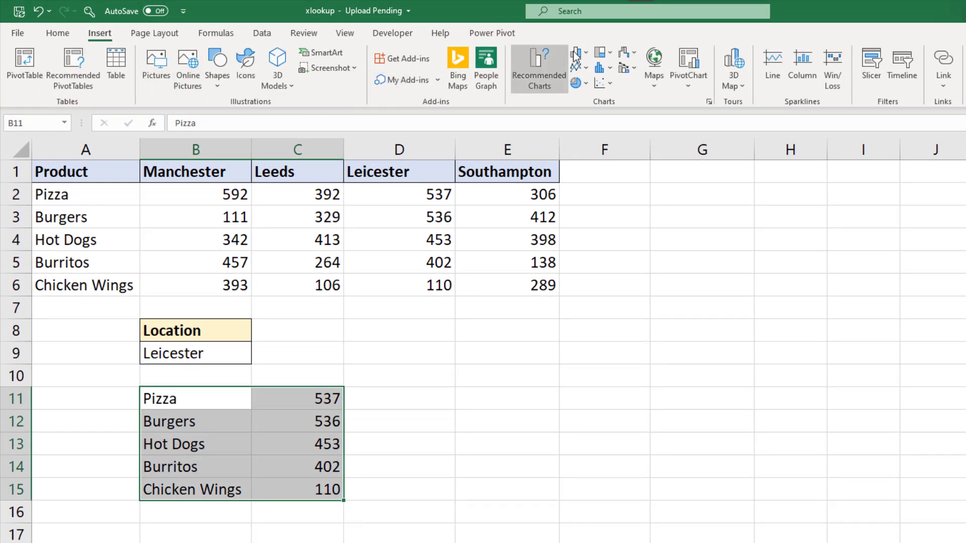
left_click(587, 53)
left_click(584, 99)
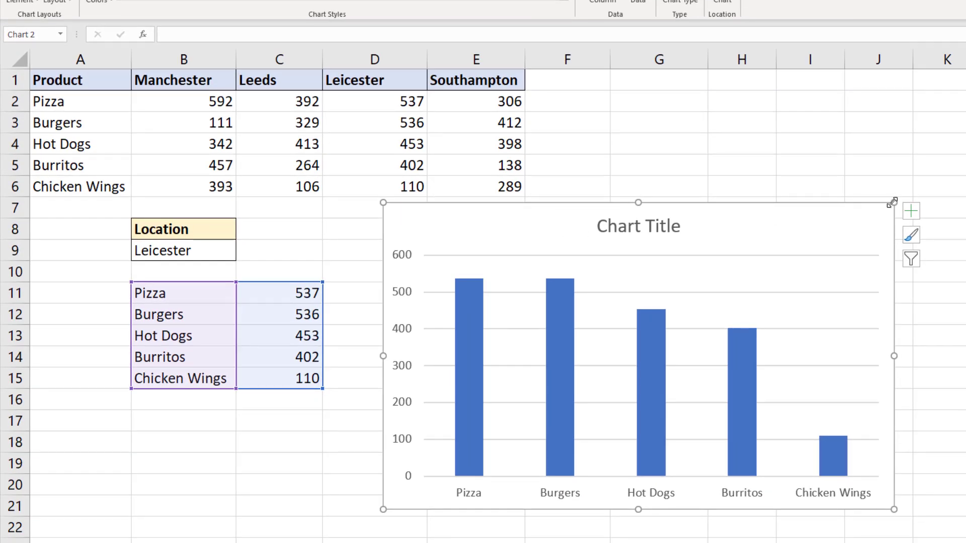
left_click_drag(892, 202, 835, 251)
left_click_drag(780, 269, 793, 267)
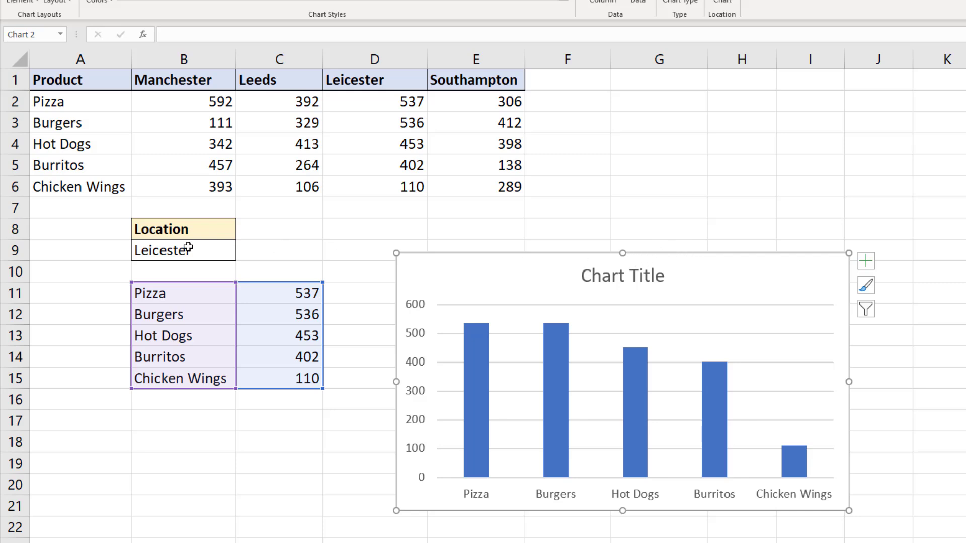
- Switch the location in B9 to Southampton
left_click(231, 258)
left_click(240, 255)
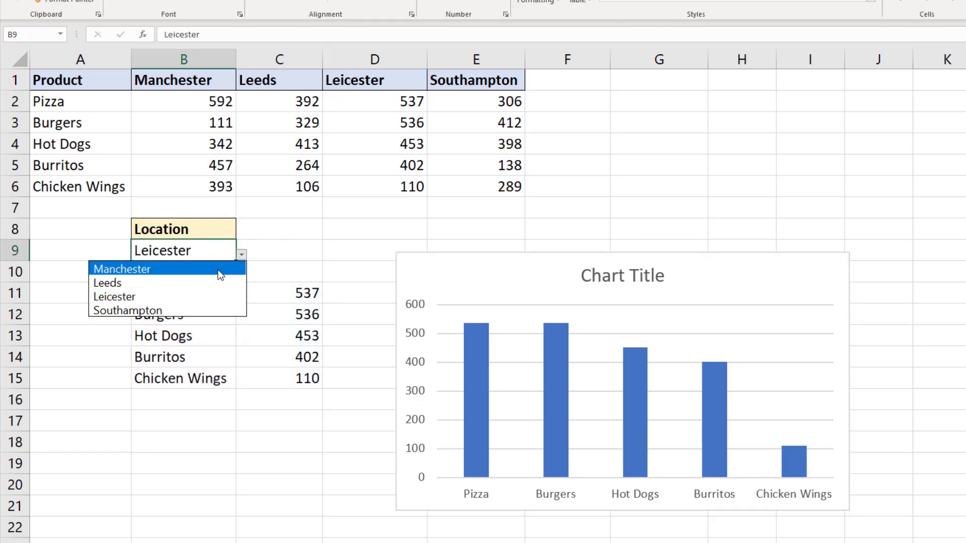
left_click(218, 269)
left_click(241, 255)
left_click(201, 311)
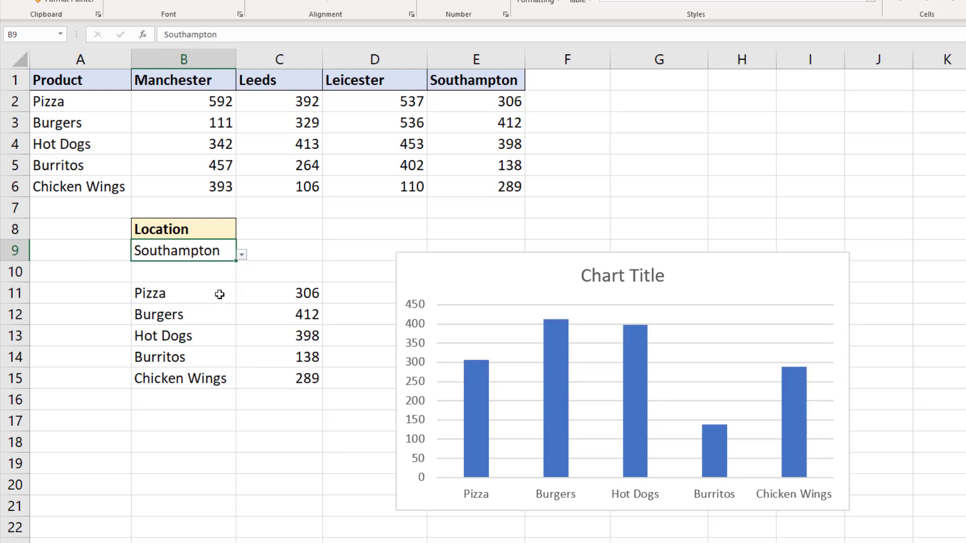
- Total the spilled values in C9 with =SUM(C11#), giving 1543
left_click(266, 255)
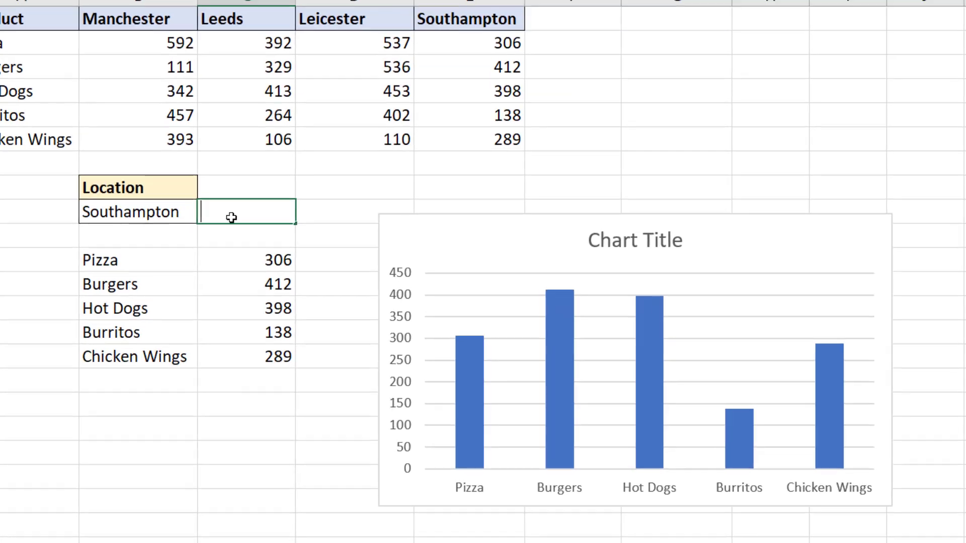
type("=sum")
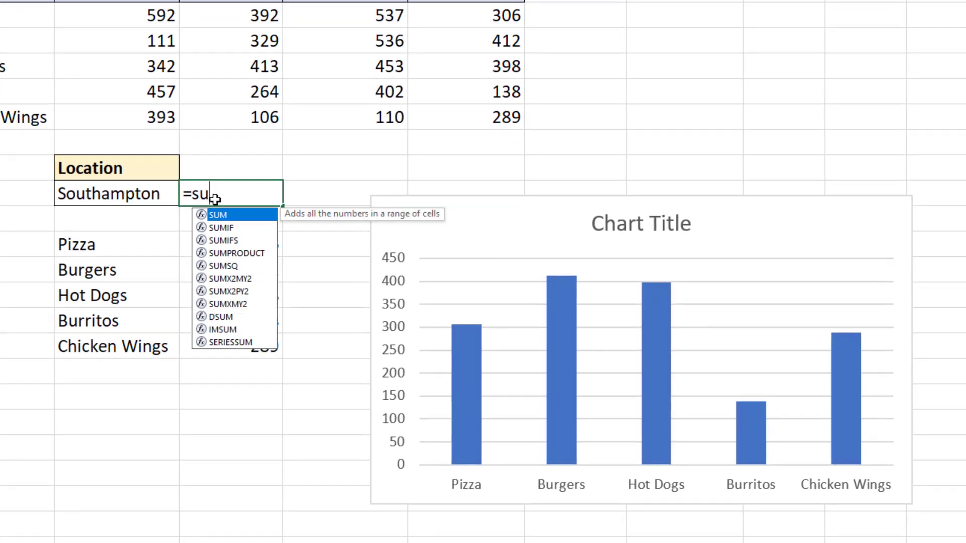
type("(")
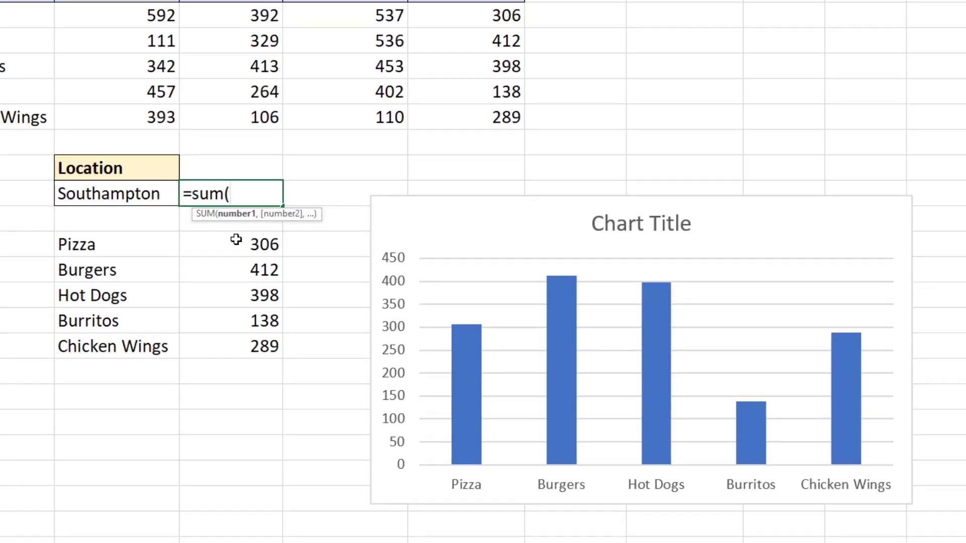
left_click_drag(232, 245, 230, 337)
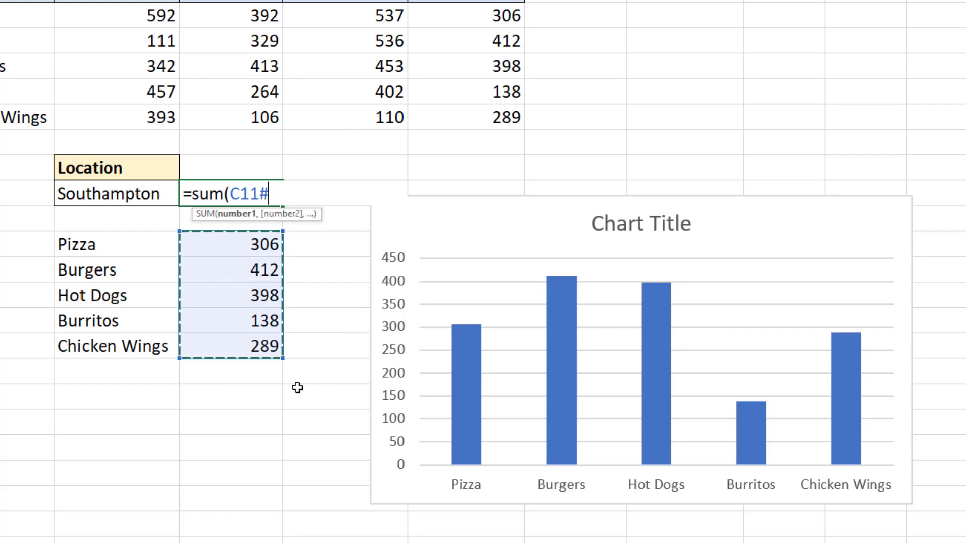
type(")")
key("Return")
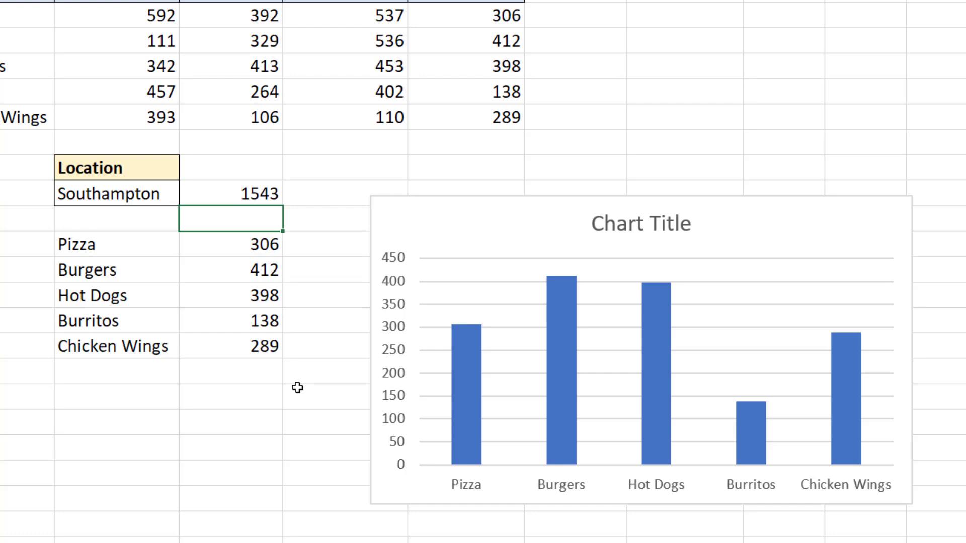
- In C8 enter =B9&" total - "&C9 to label the location's total
left_click(263, 162)
type("=")
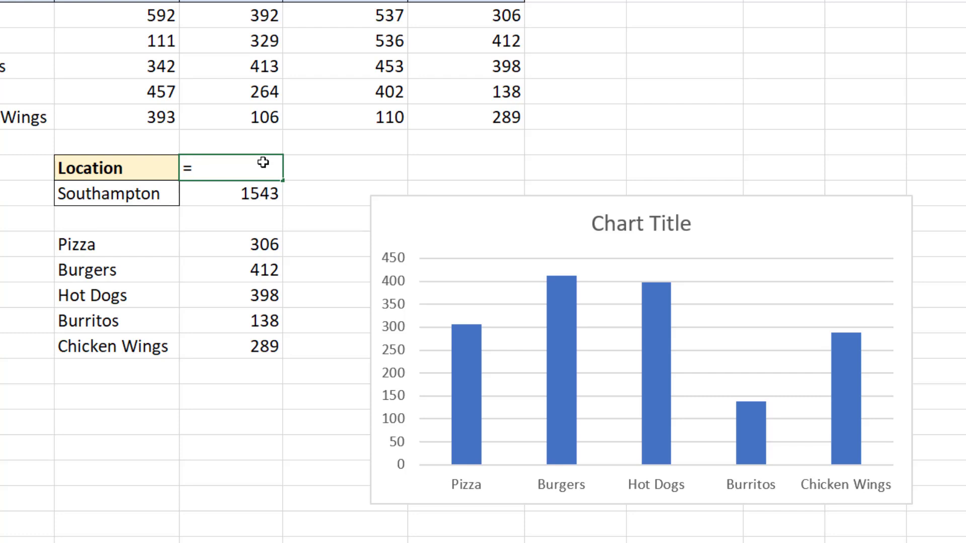
left_click(170, 193)
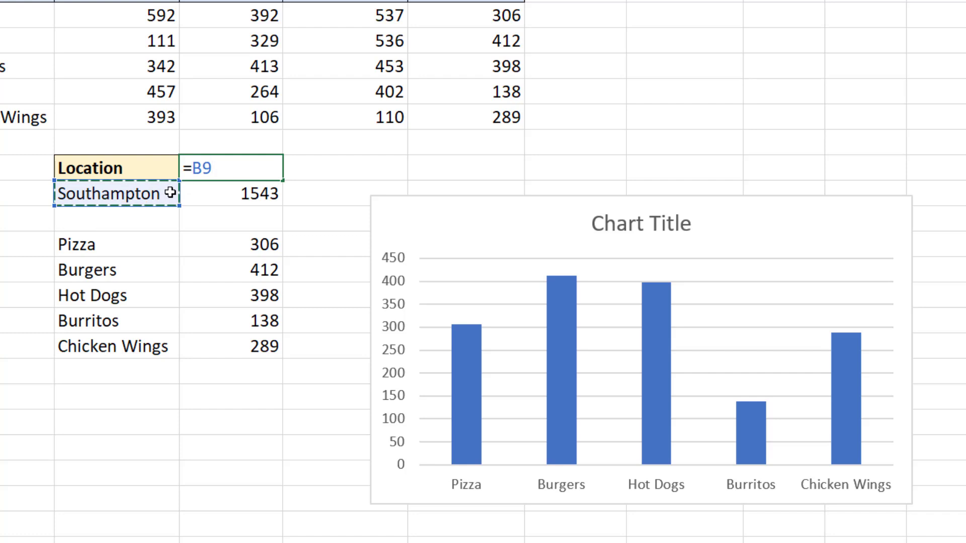
type("&\" total -")
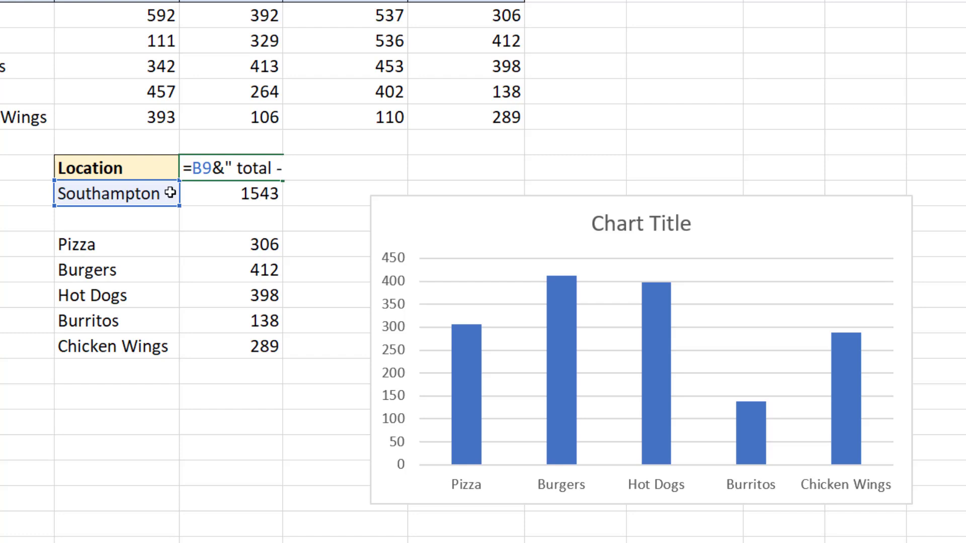
type(" \"&")
left_click(246, 205)
key("Return")
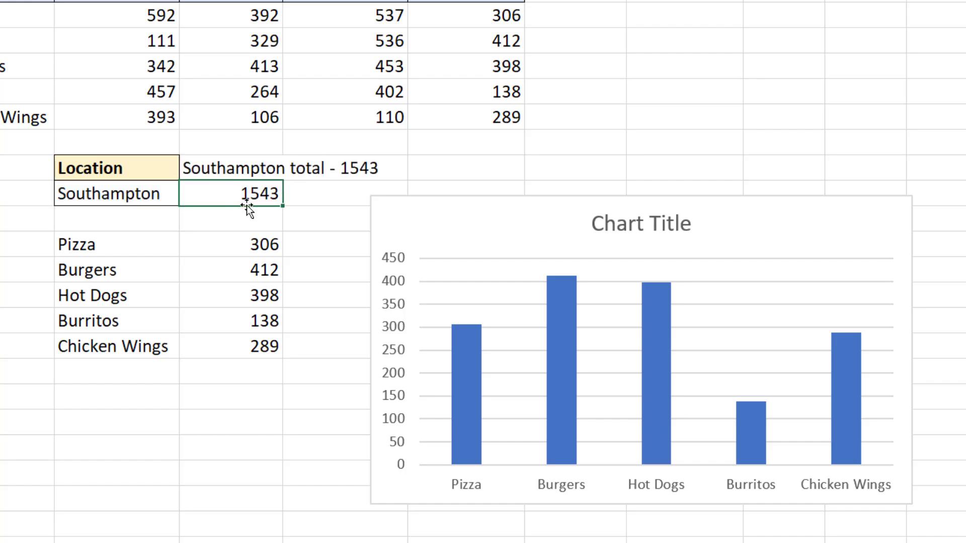
- Link the chart title to cell C8
left_click(642, 232)
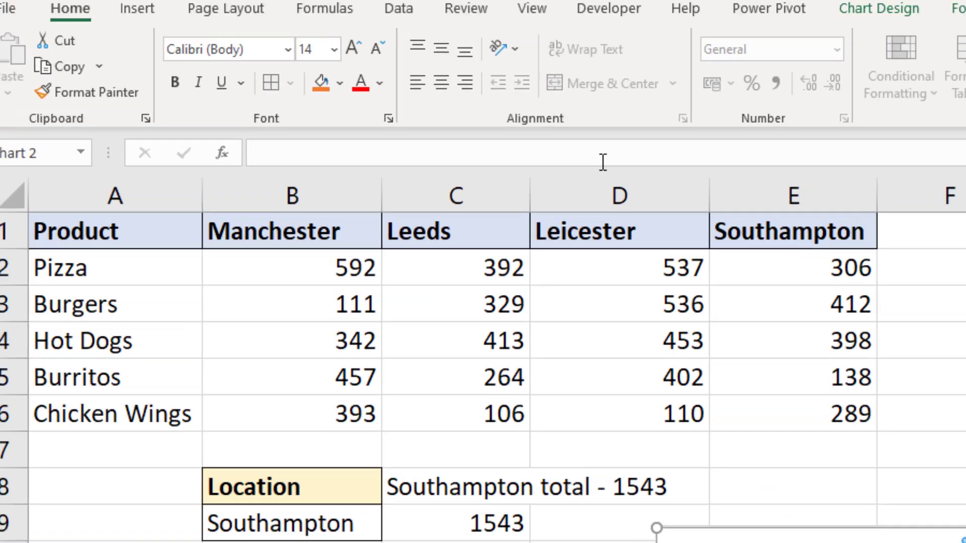
left_click(601, 162)
type("=")
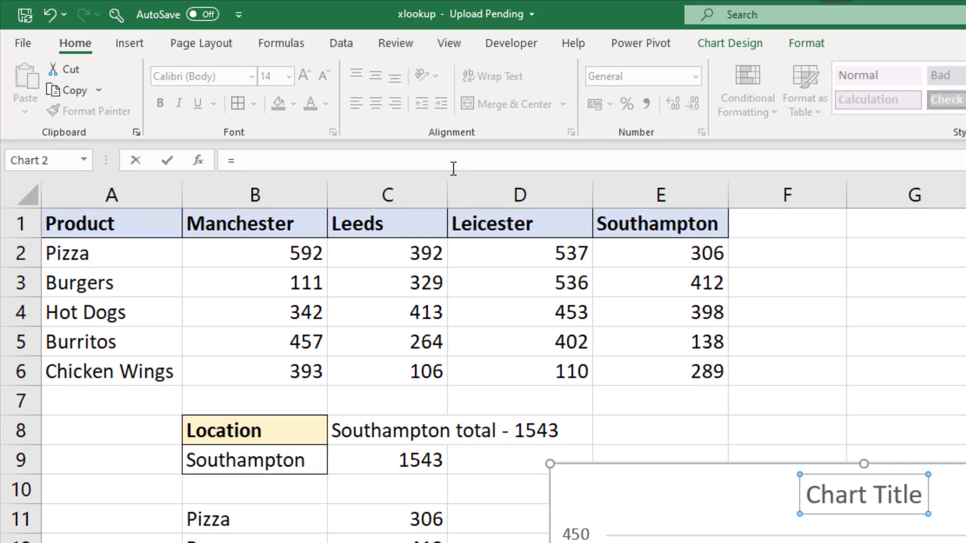
left_click(334, 428)
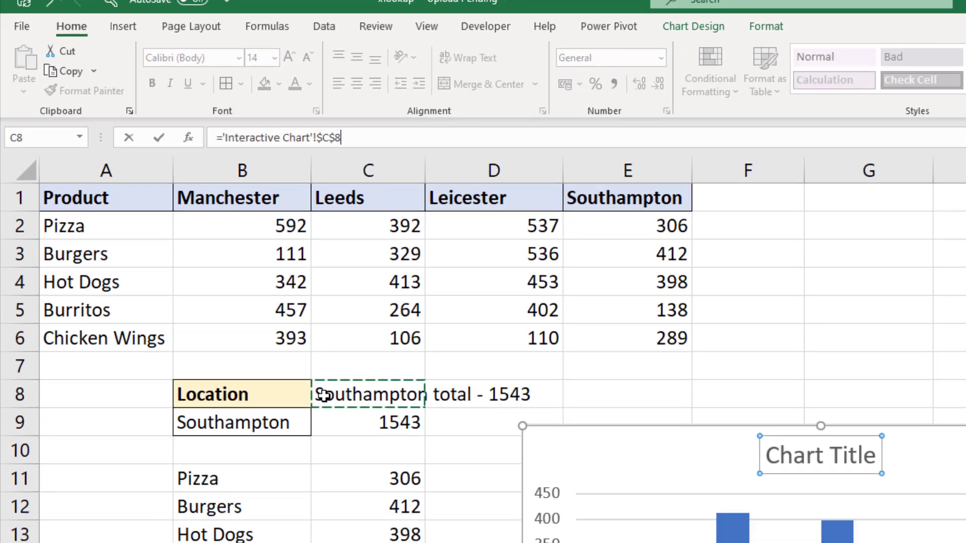
key("Return")
- Change the location in B9 to Manchester, updating the title to 1895
left_click(306, 424)
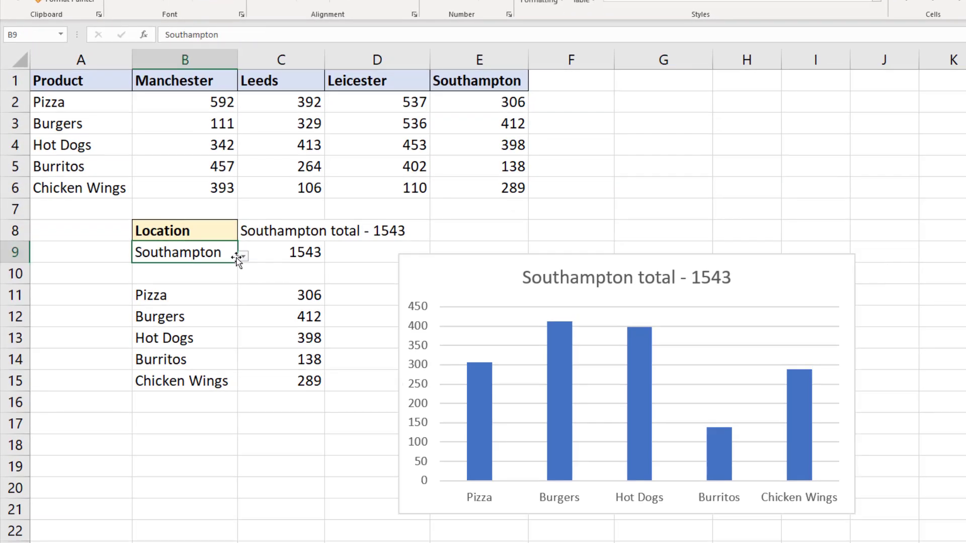
left_click(241, 256)
left_click(231, 270)
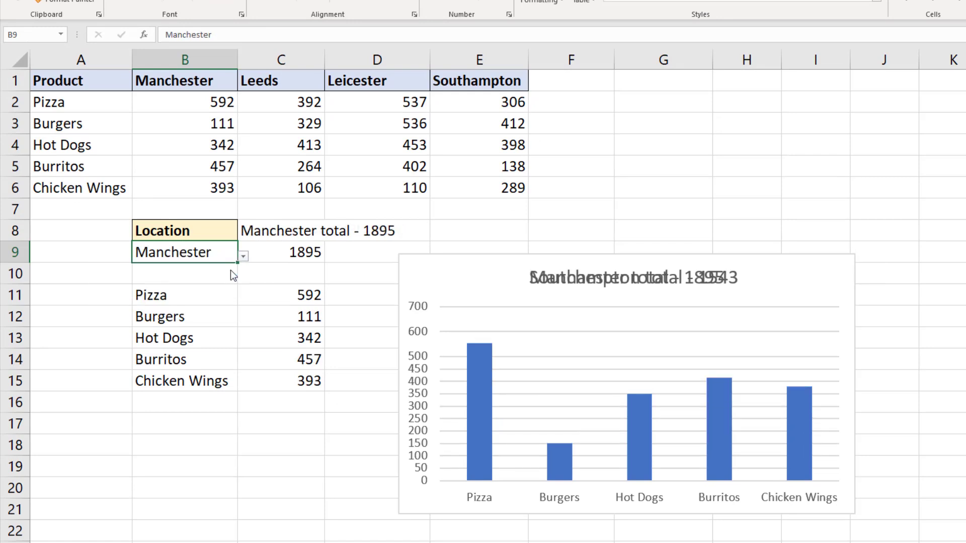
left_click(243, 256)
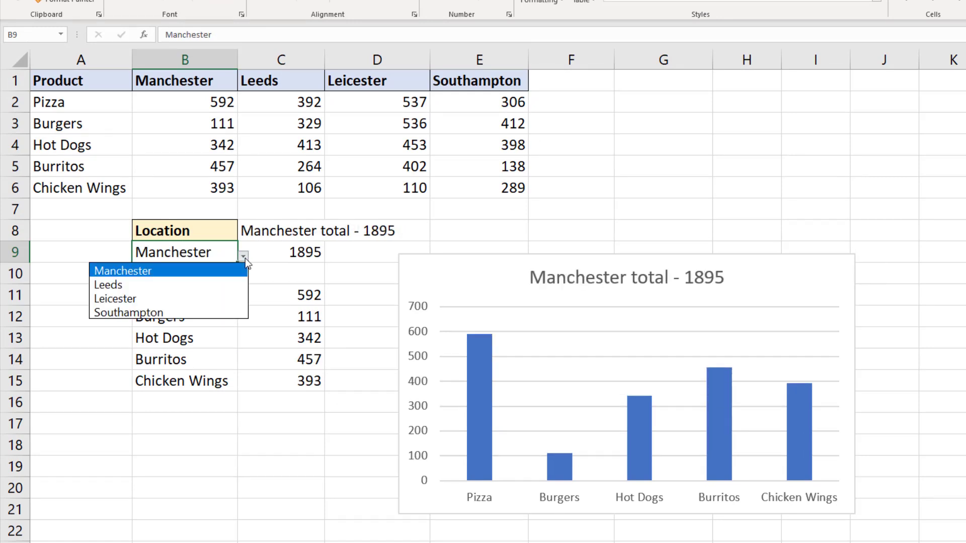
- Pick Leicester as the location in B9's dropdown
left_click(217, 297)
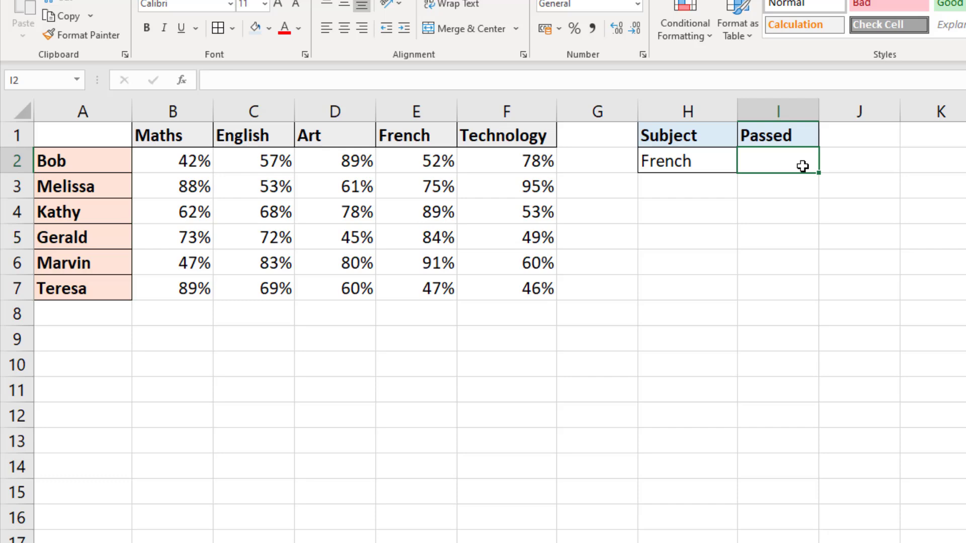
- Enter =XLOOKUP(H2,B1:F1,B2:F7) in I2 to spill the French scores down I2:I7
type("=xl")
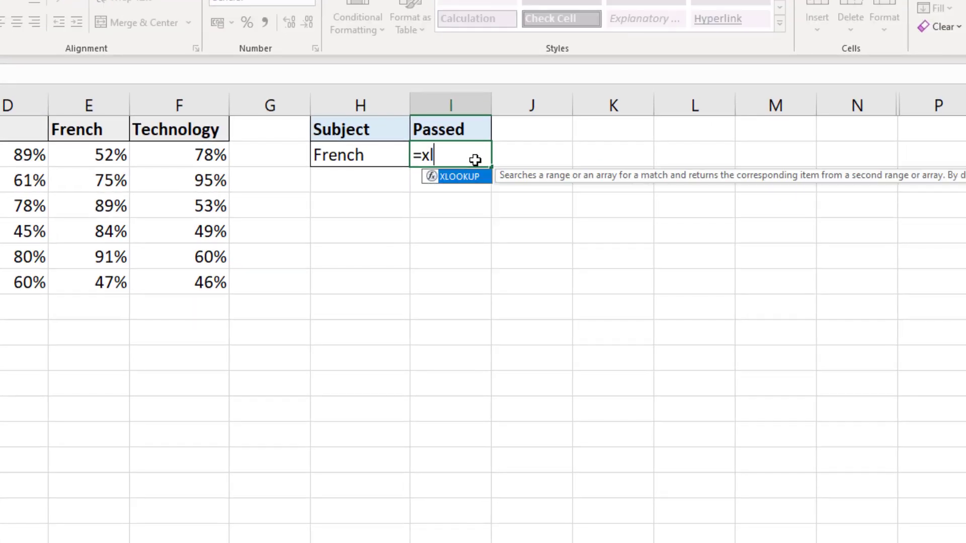
key("Tab")
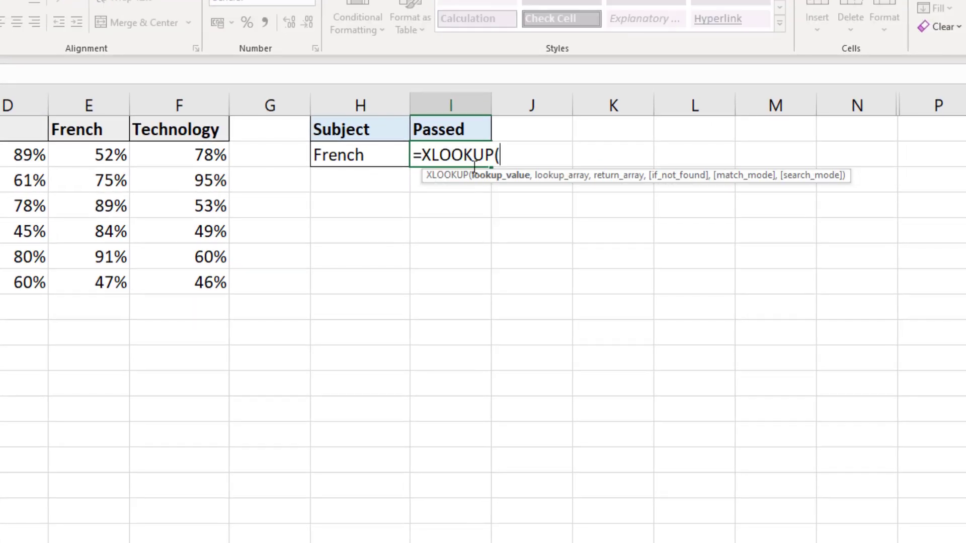
left_click(387, 166)
type(",")
left_click_drag(71, 120, 396, 128)
type(",")
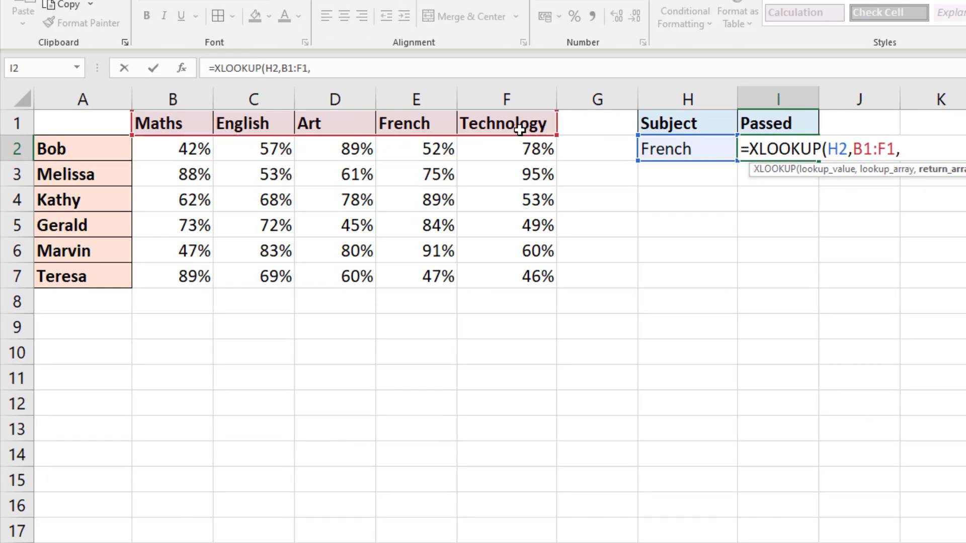
left_click_drag(160, 147, 512, 273)
type(")")
key("Return")
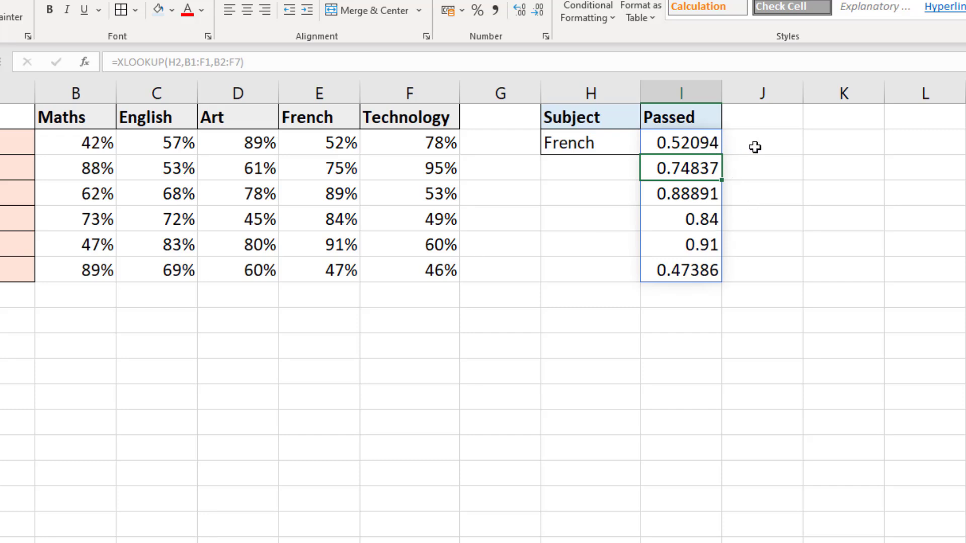
- Wrap I2's lookup as =COUNTIF(XLOOKUP(H2,B1:F1,B2:F7),">=65%"), showing 4 French passes
double_click(703, 146)
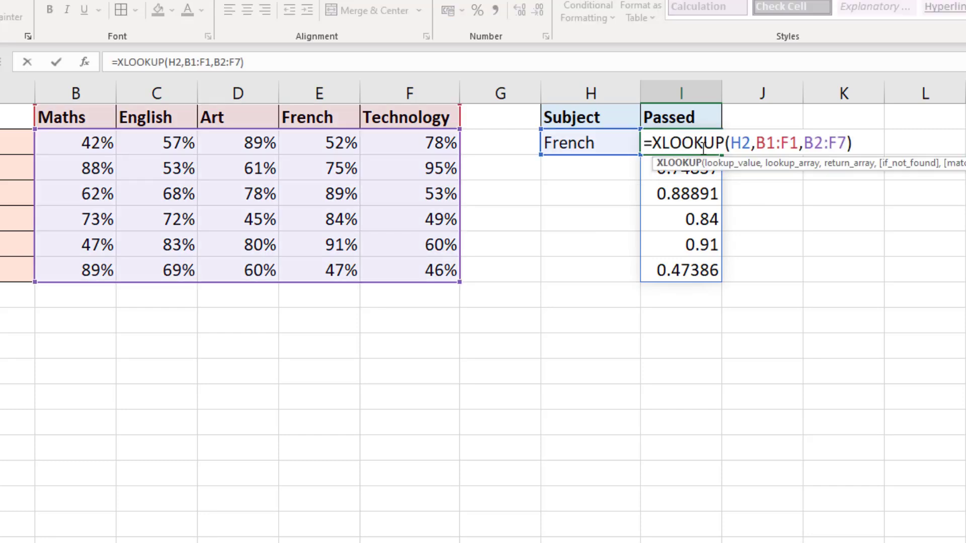
left_click(653, 144)
type("countif")
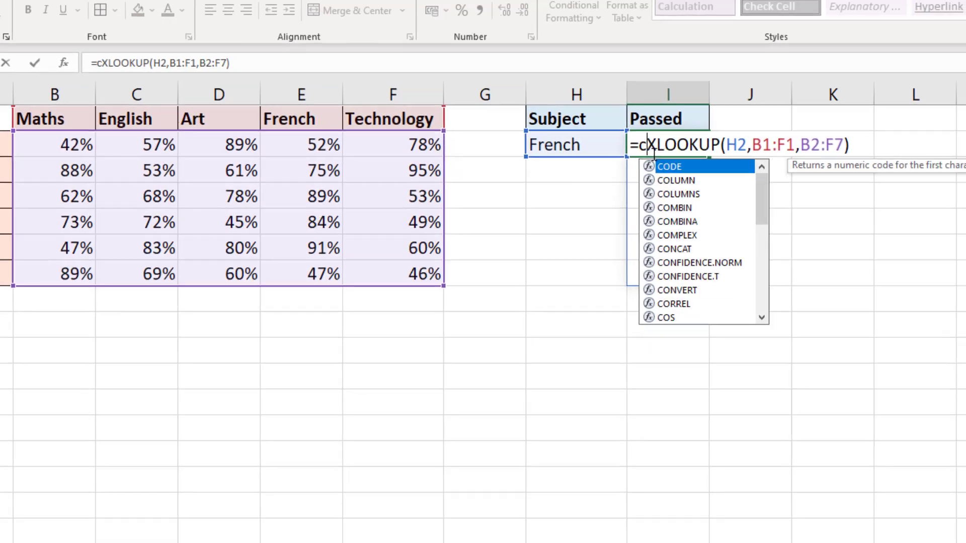
type("(")
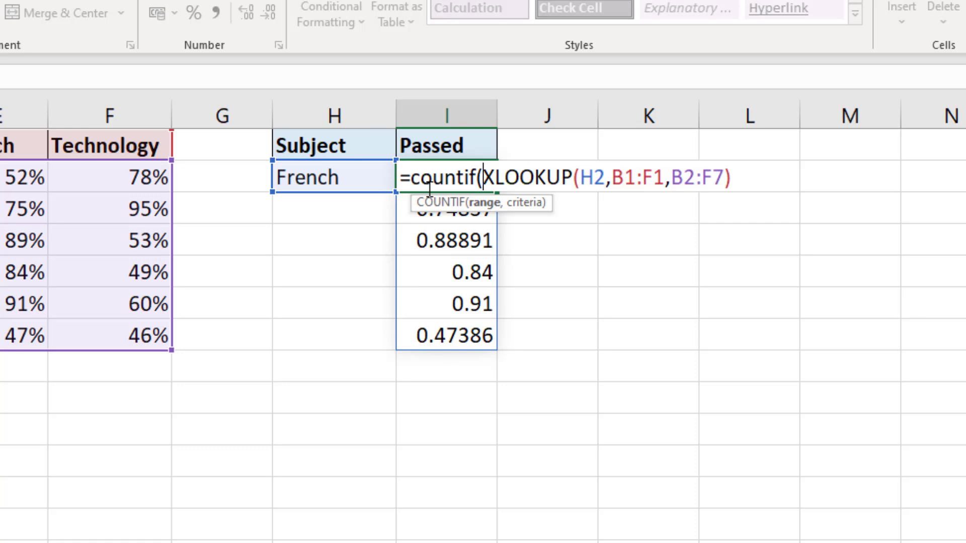
left_click(750, 180)
type(",")
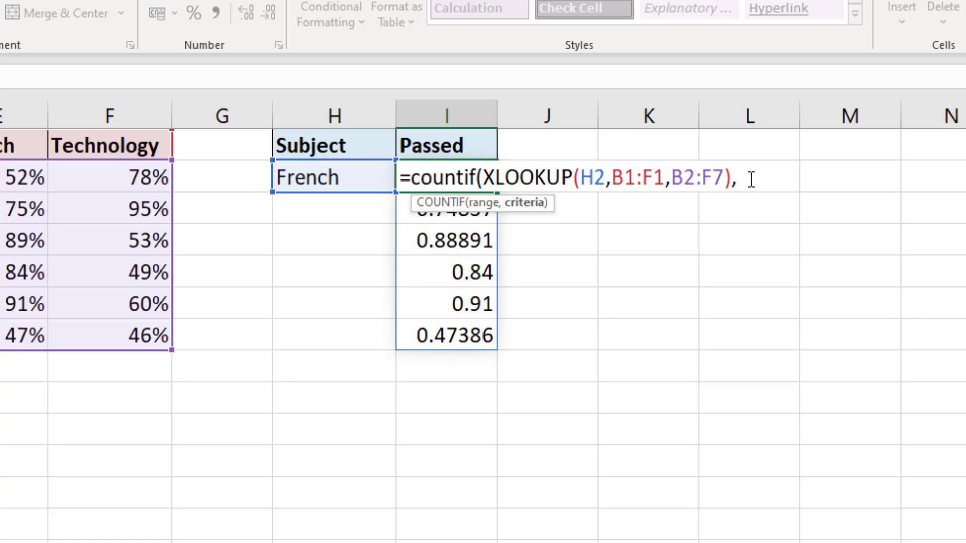
type("\">=65%\")")
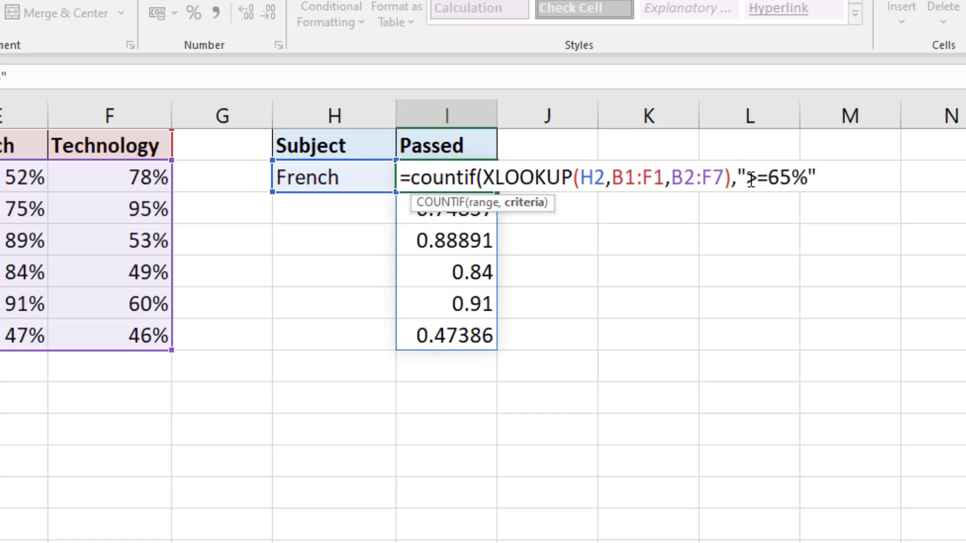
key("Return")
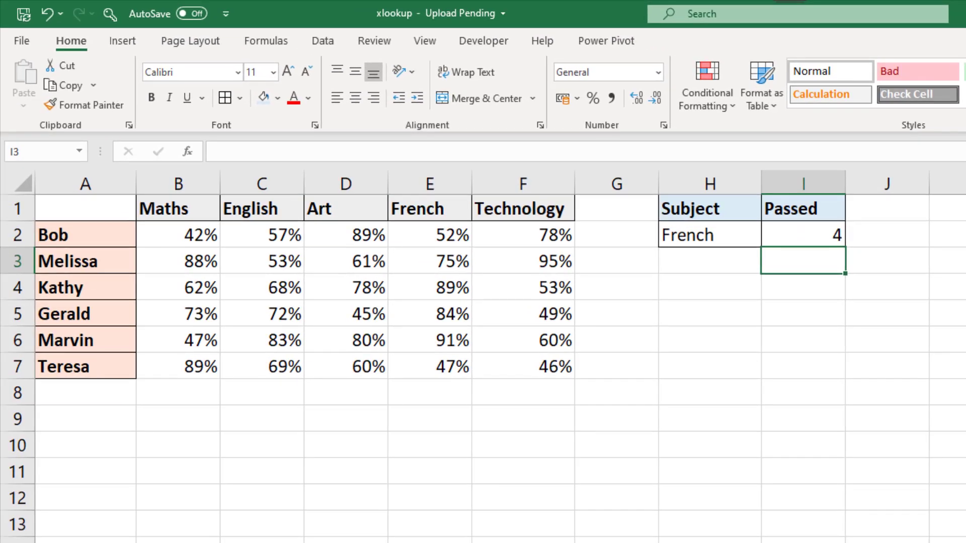
- Check I2's formula, then set H2's subject to Technology so the pass count becomes 2
left_click(837, 240)
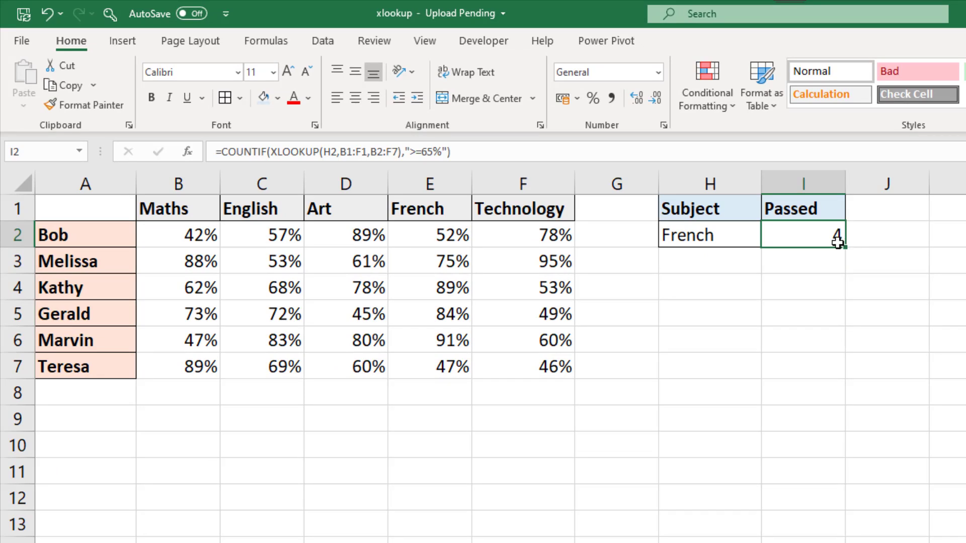
left_click(727, 241)
left_click(769, 239)
key("Escape")
left_click(770, 239)
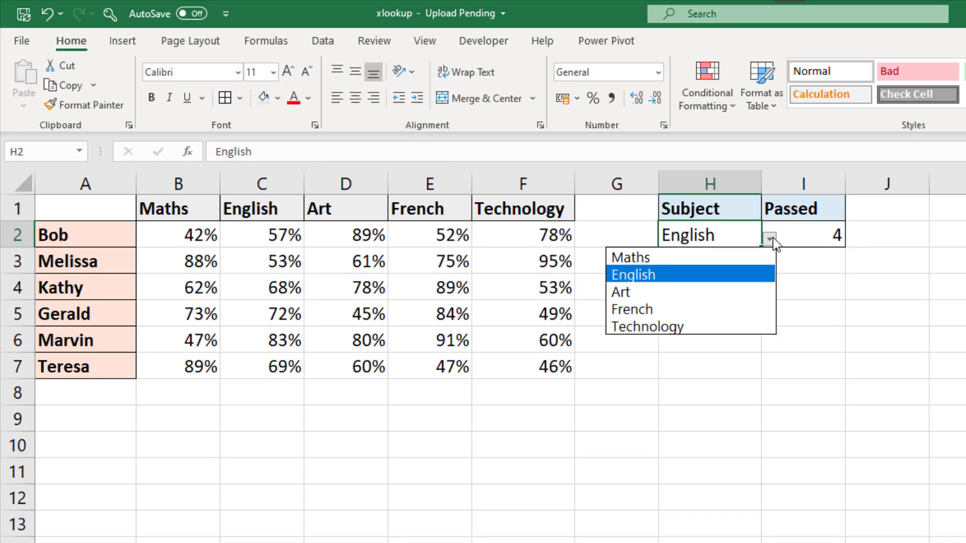
left_click(701, 327)
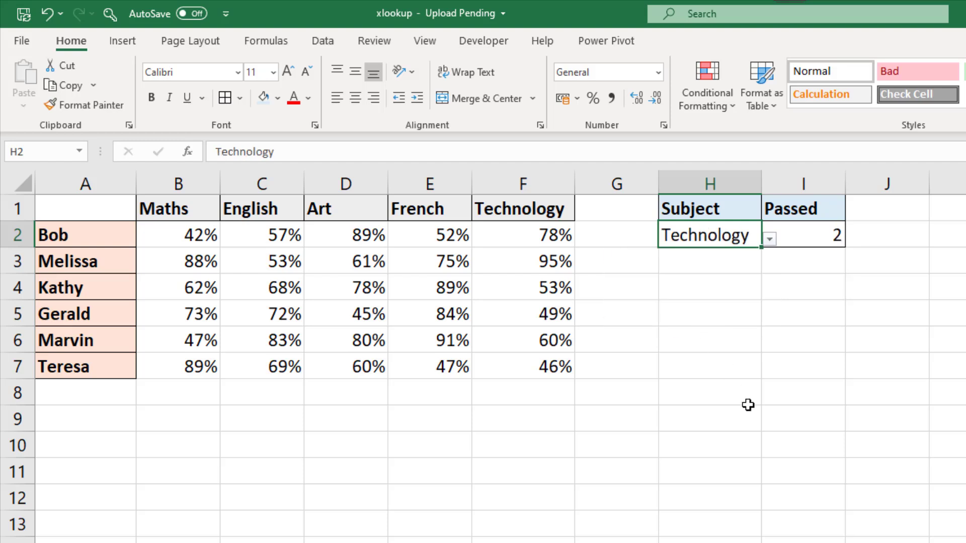